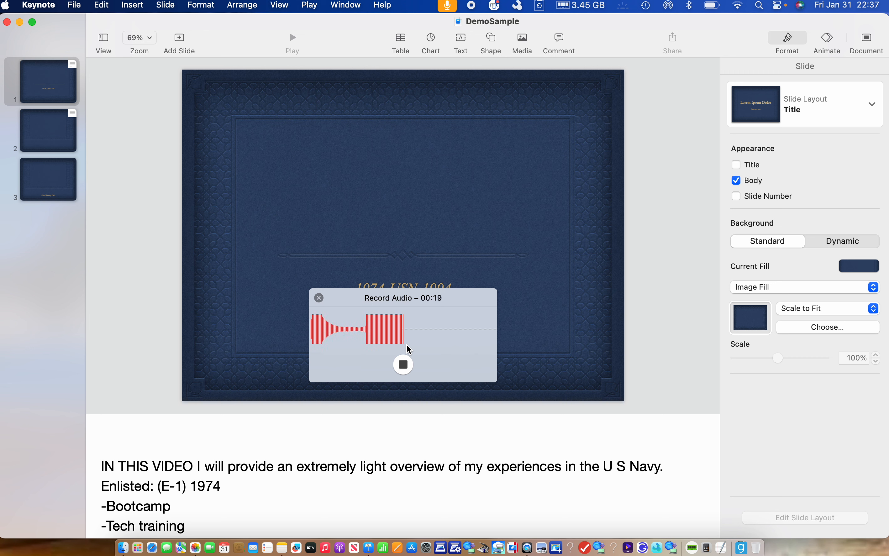
- Stop the running audio recording and insert it on the title slide
click(403, 365)
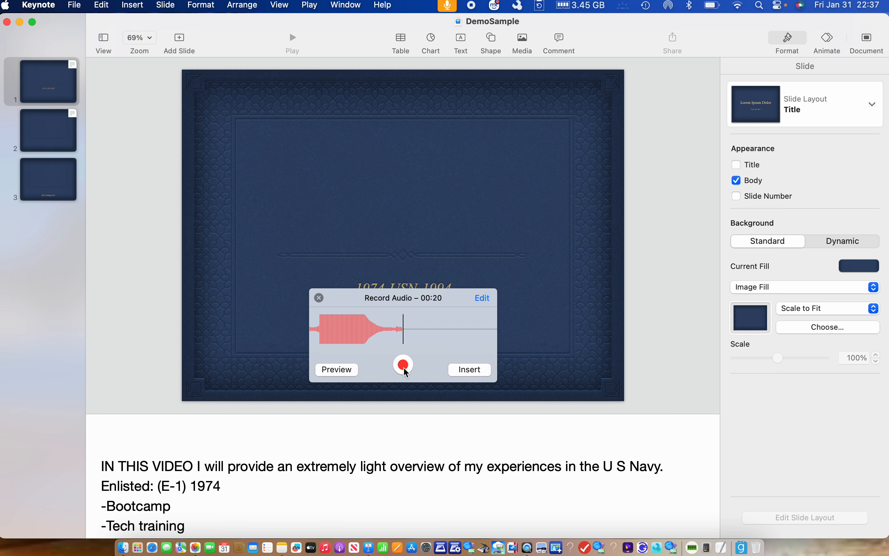
click(466, 373)
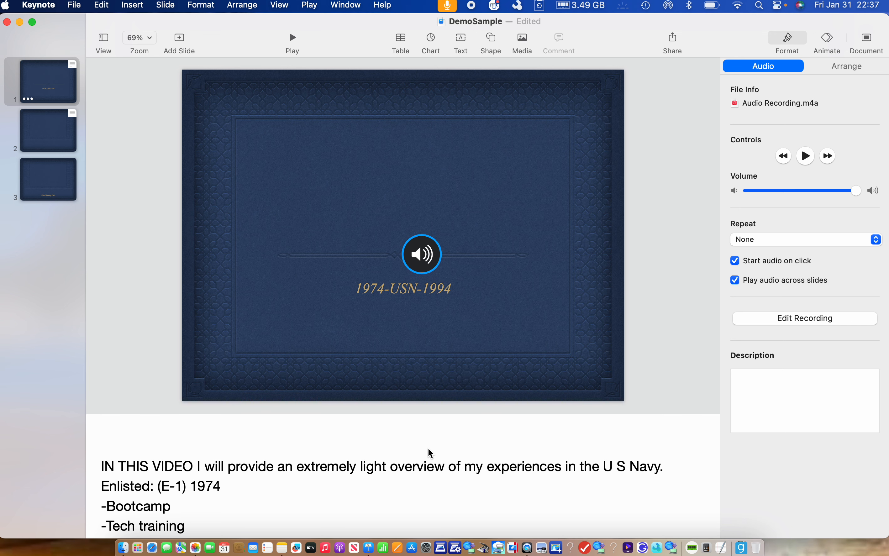
- Copy the lines from "-Bootcamp" through "Retired: (Senior Chief) 1994" in slide 1's presenter notes
scroll(429, 449, down, 5)
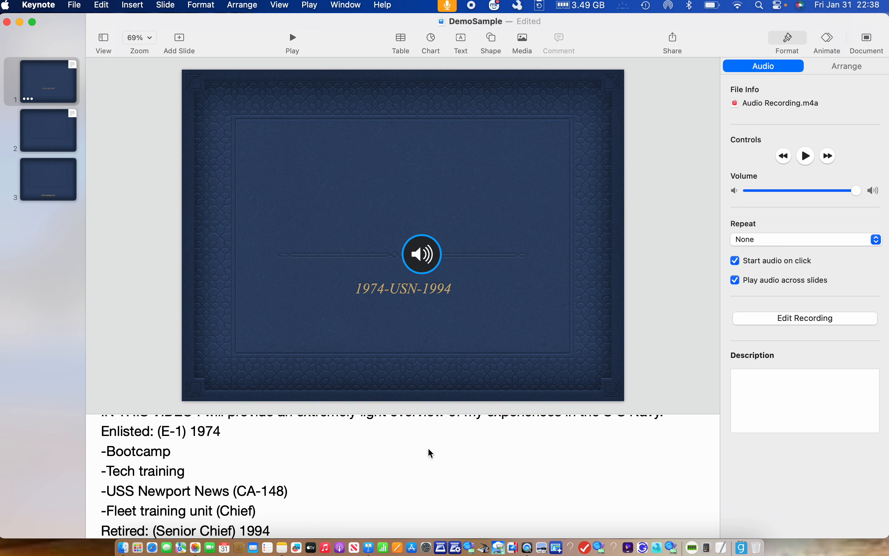
scroll(289, 476, down, 2)
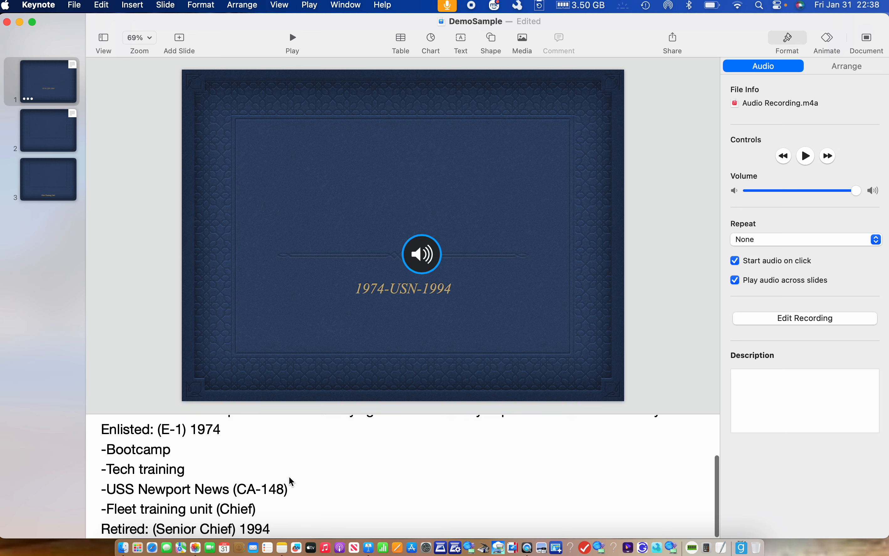
click(181, 459)
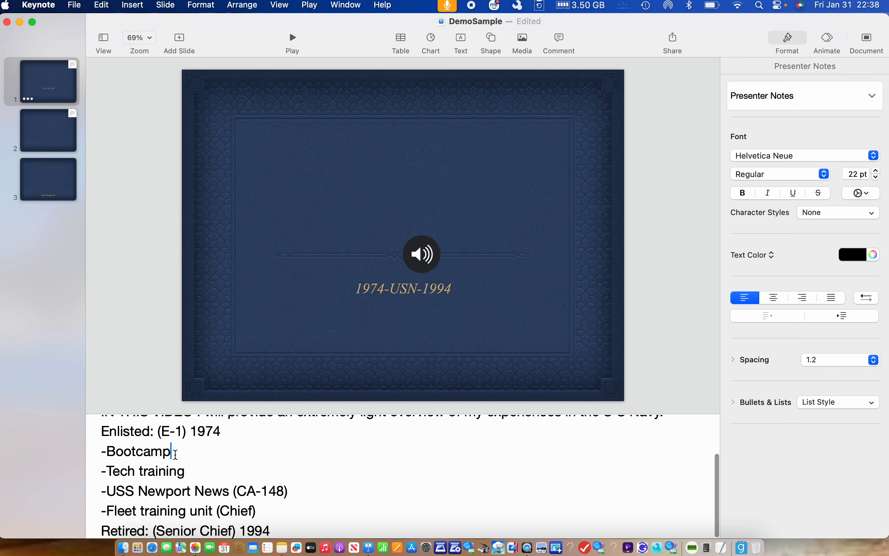
drag(102, 452, 316, 527)
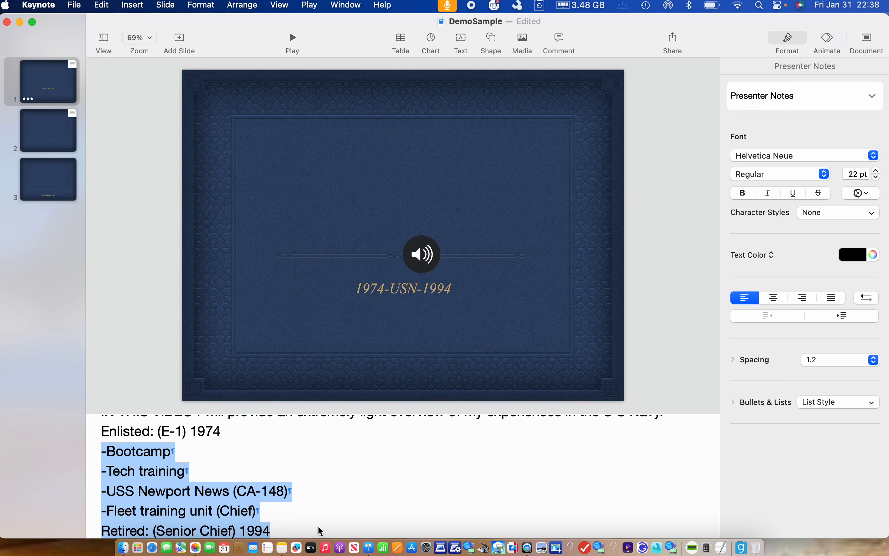
right_click(226, 493)
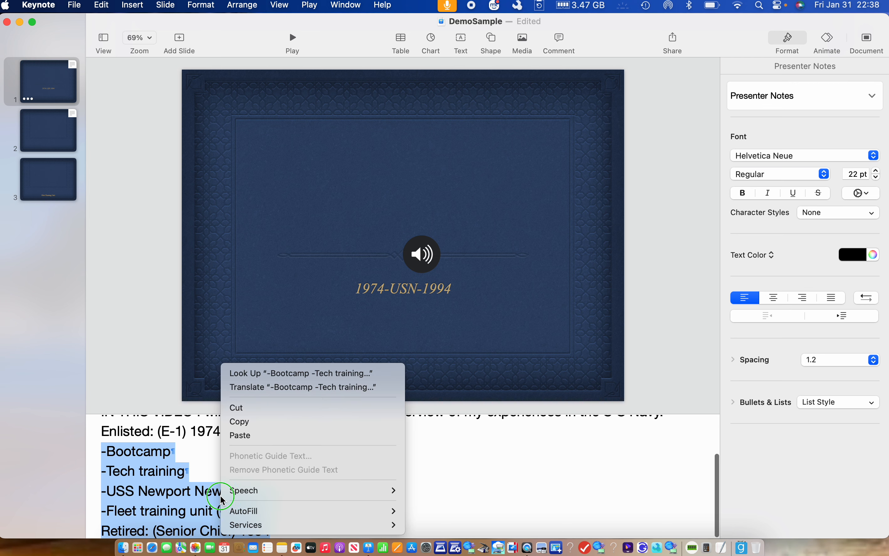
click(240, 422)
- Paste the copied lines on a new line below the existing cruiser text in slide 2's presenter notes
click(59, 134)
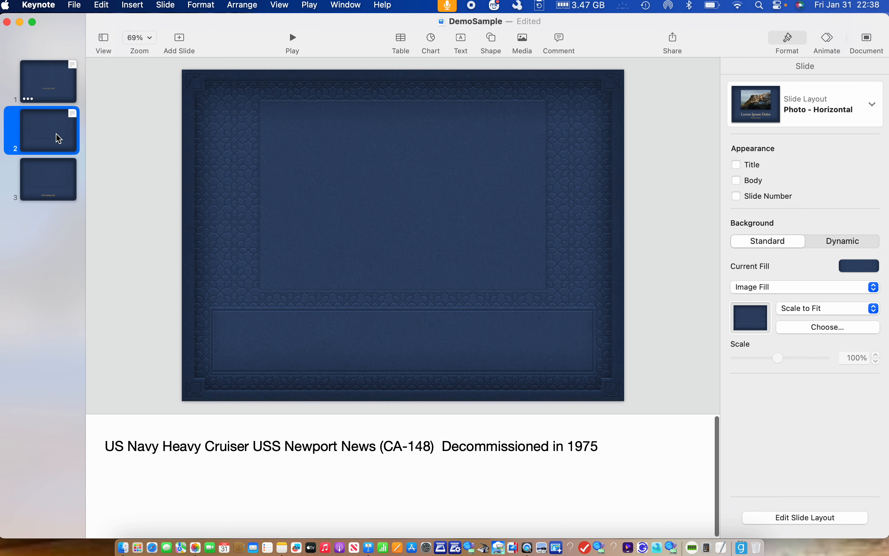
click(327, 467)
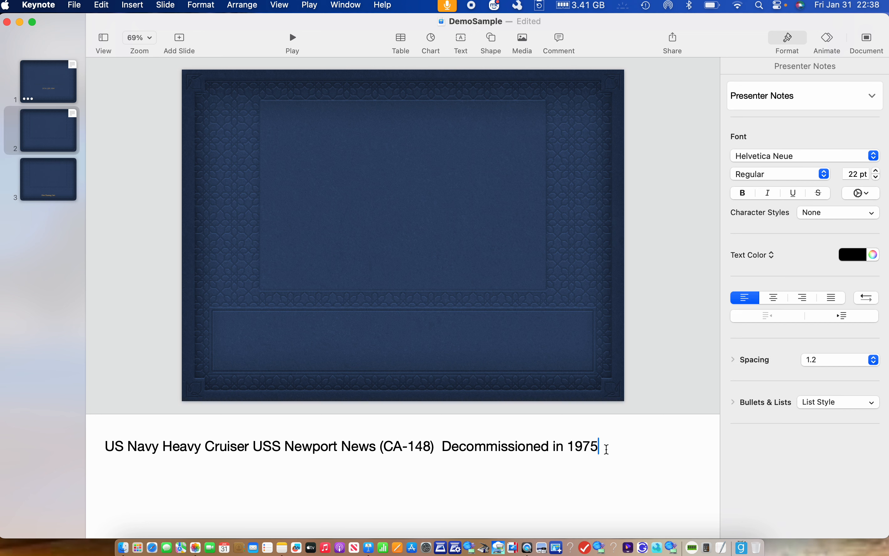
key(Return)
right_click(115, 468)
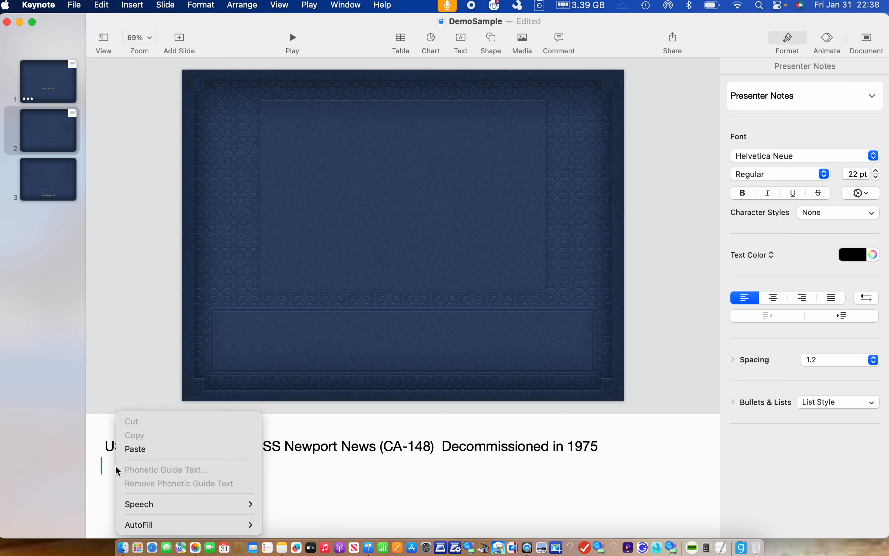
click(134, 449)
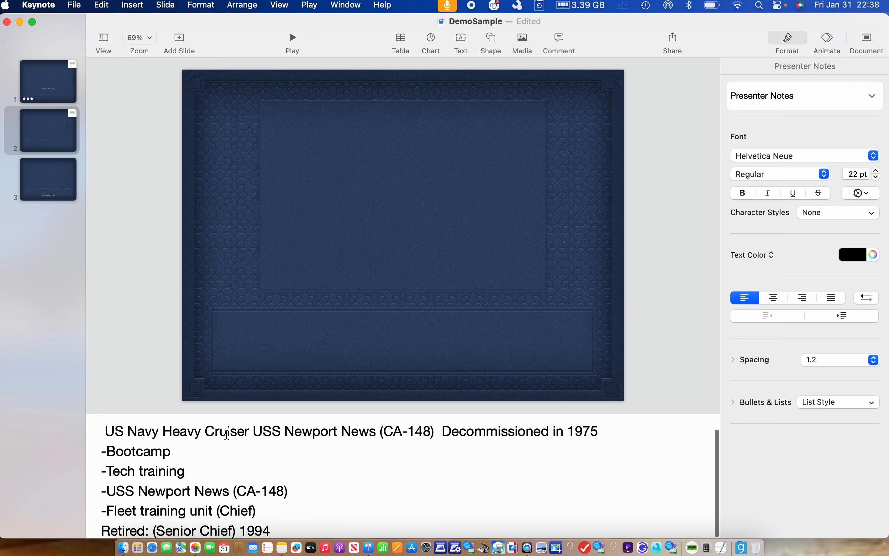
- Move the first notes line about the US Navy Heavy Cruiser to the third bullet, replacing "USS Newport News (CA-148)" after its dash
drag(102, 430, 609, 444)
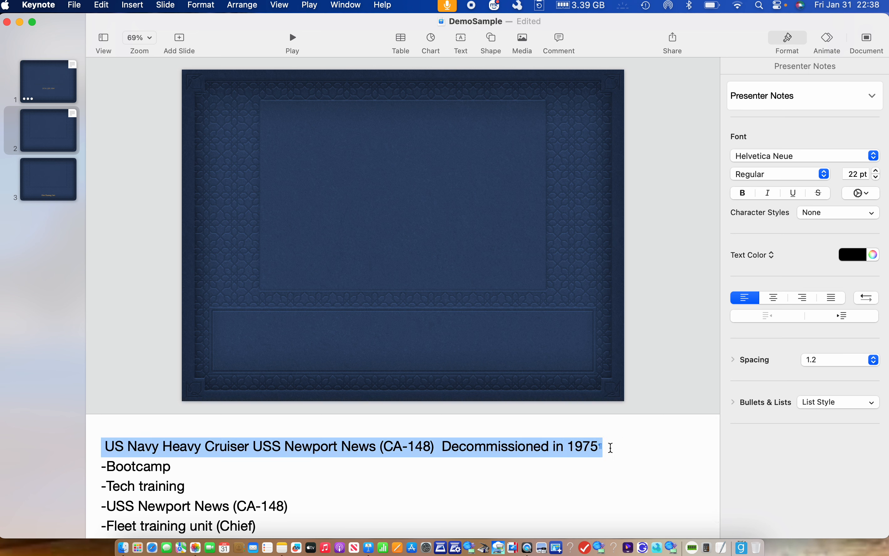
right_click(559, 451)
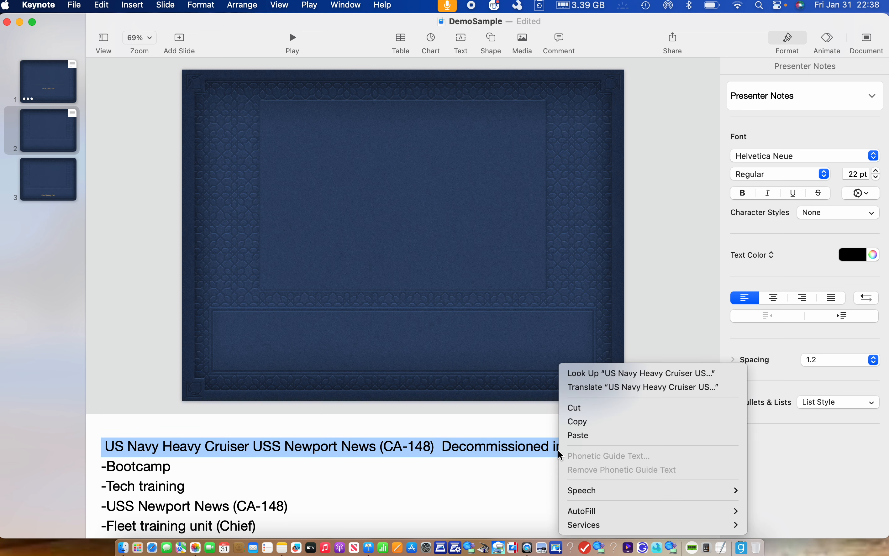
click(574, 408)
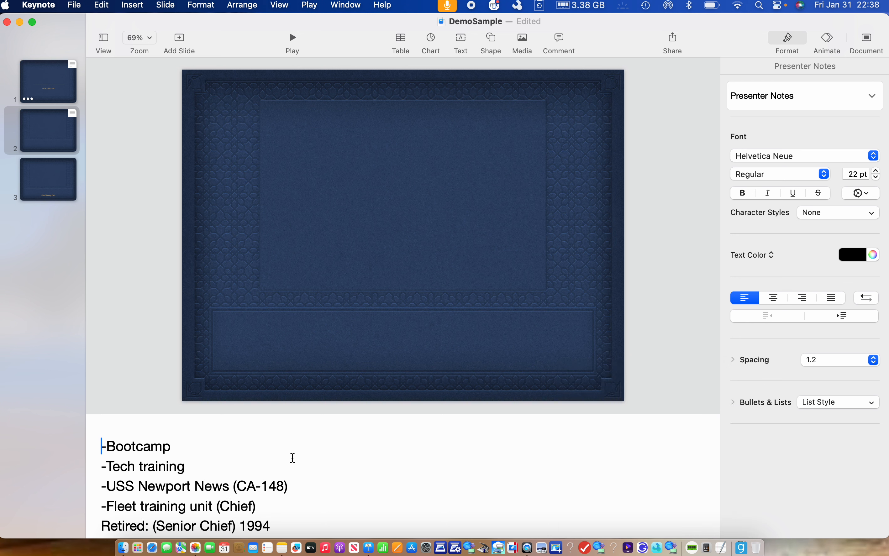
click(295, 486)
drag(295, 485, 107, 488)
right_click(121, 492)
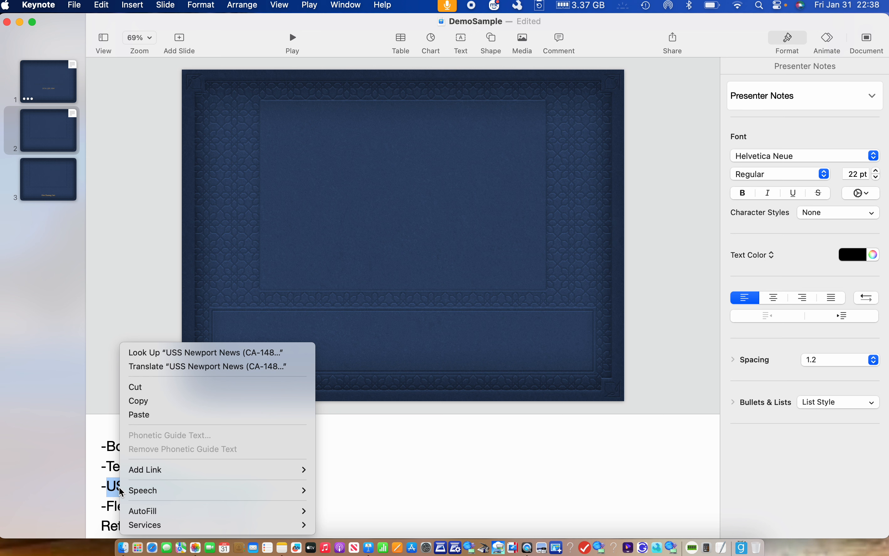
click(145, 415)
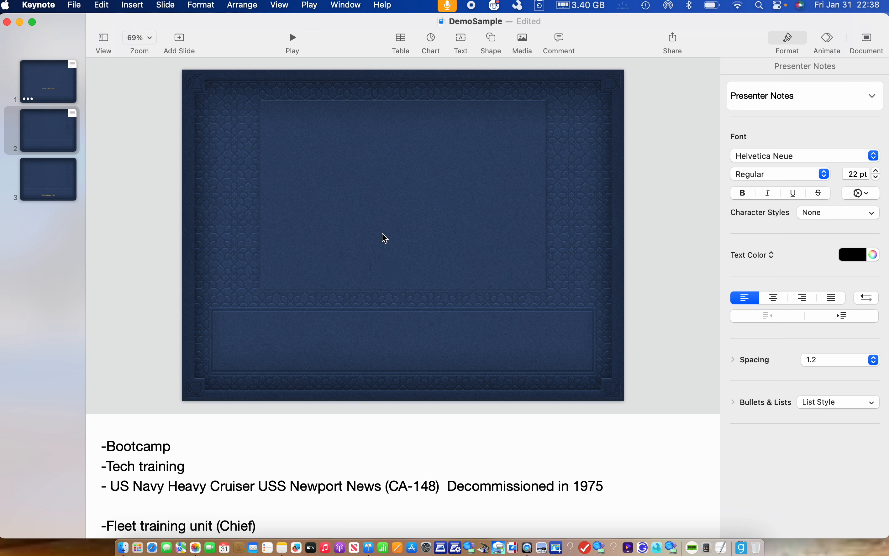
- Place the photo of the ship's firing guns from outside the presentation window at the middle of slide 2
click(355, 205)
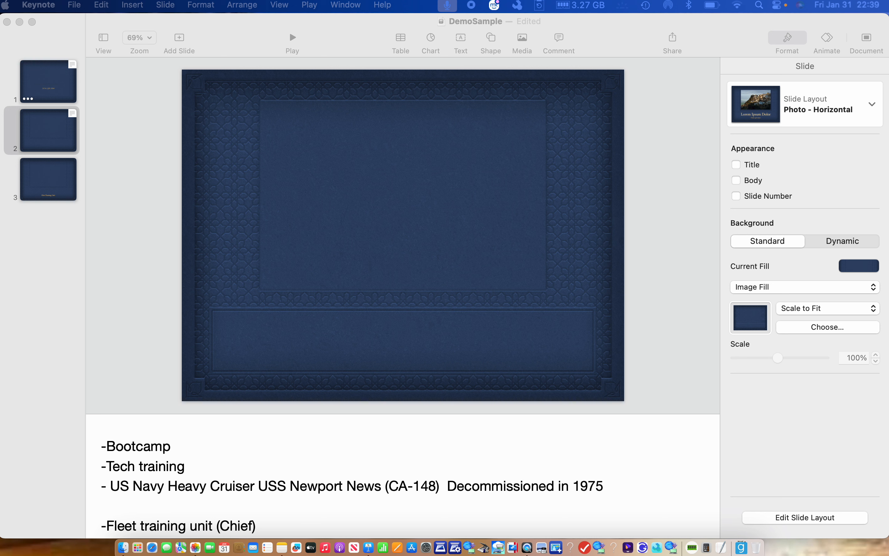
drag(886, 403, 388, 246)
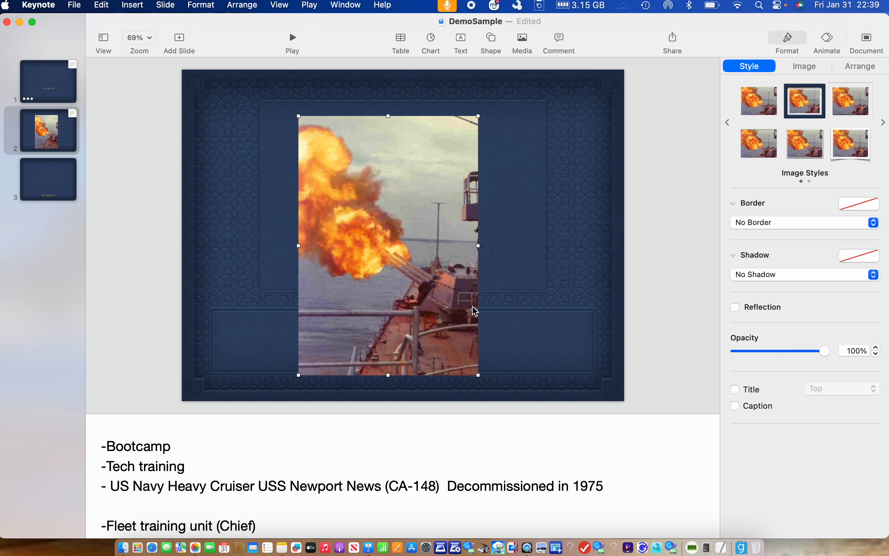
click(530, 285)
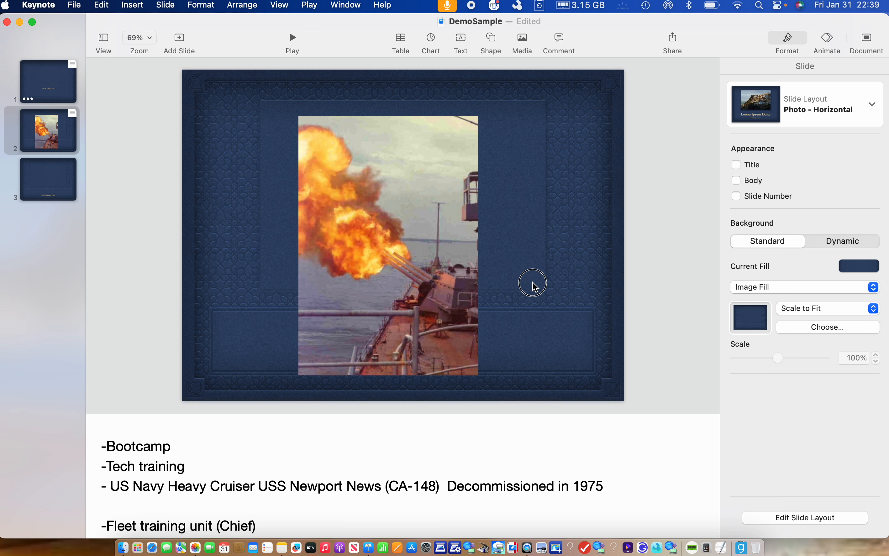
- Try several preset image styles on the gun-firing photo, including the line border with drop shadow and the white picture frame
click(440, 294)
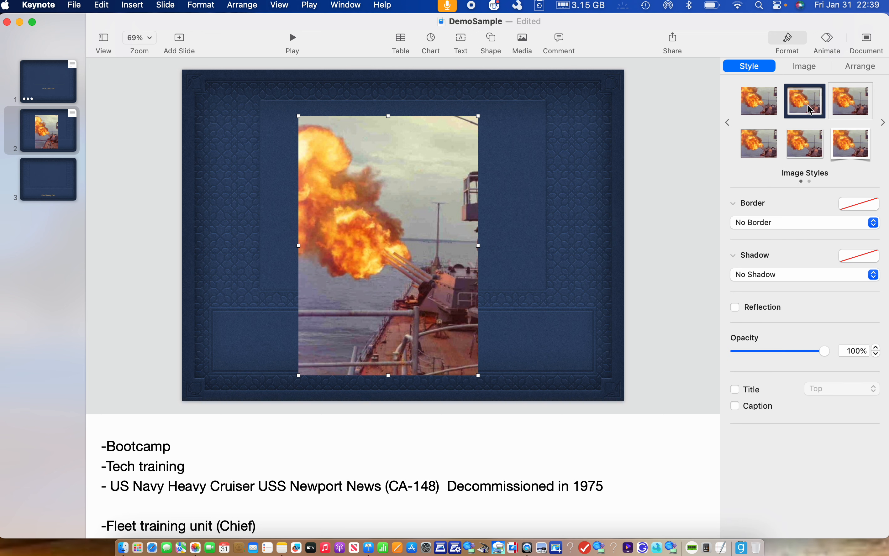
click(806, 142)
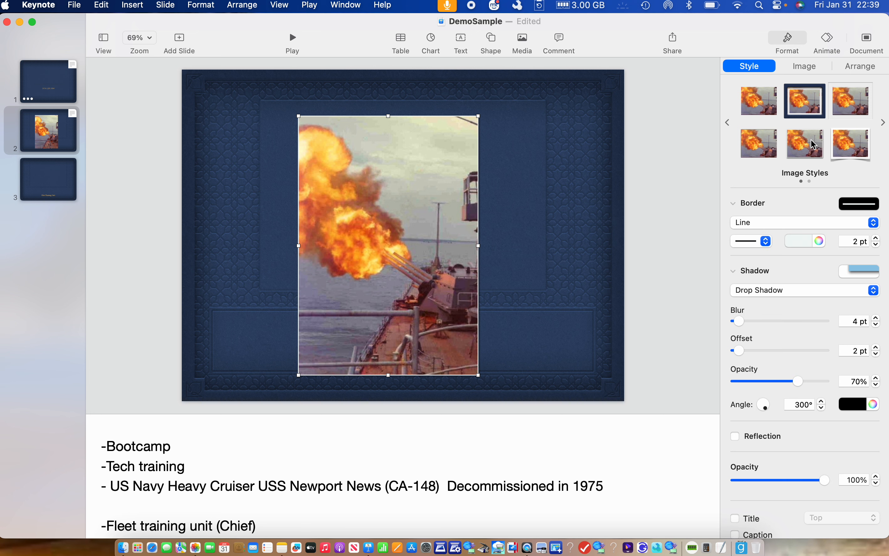
click(858, 143)
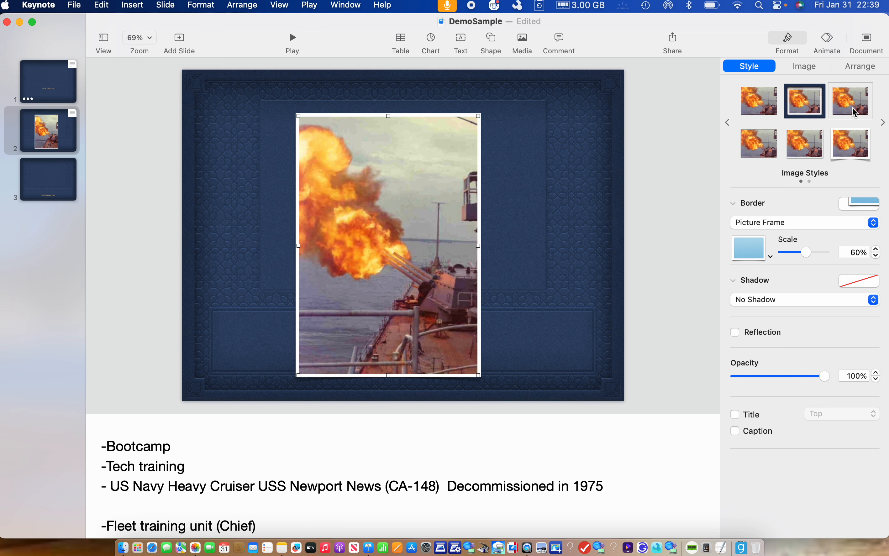
click(853, 108)
click(803, 108)
click(842, 145)
click(805, 145)
click(846, 148)
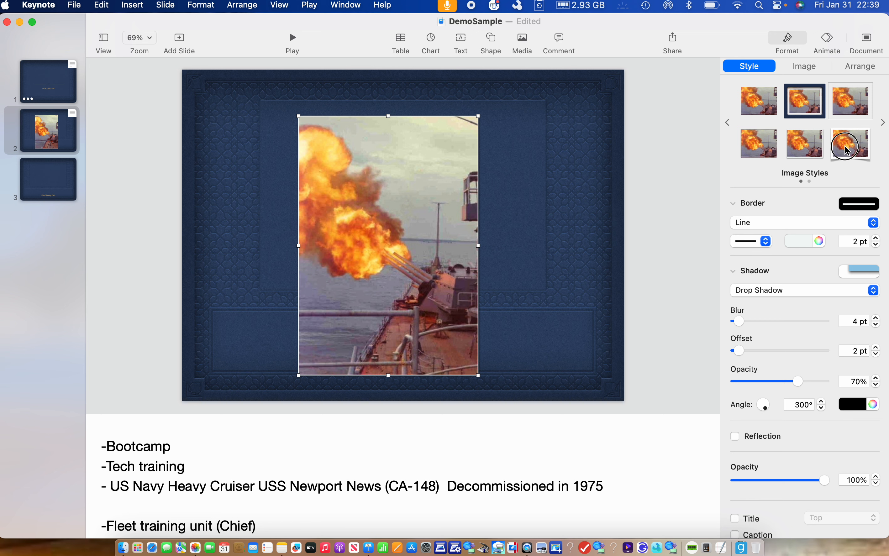
click(805, 145)
click(763, 109)
click(804, 145)
click(759, 145)
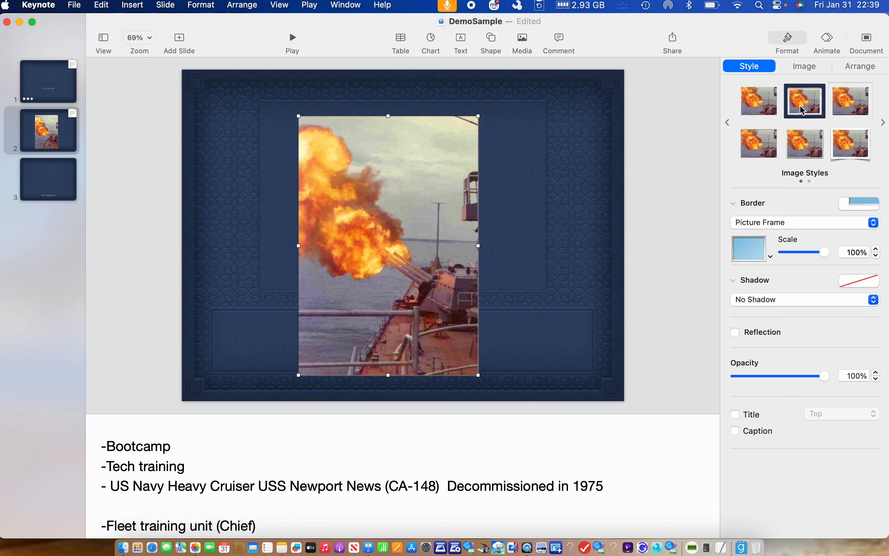
- Apply the dark blue picture frame image style to the gun-firing photo on slide 2
click(804, 107)
click(585, 191)
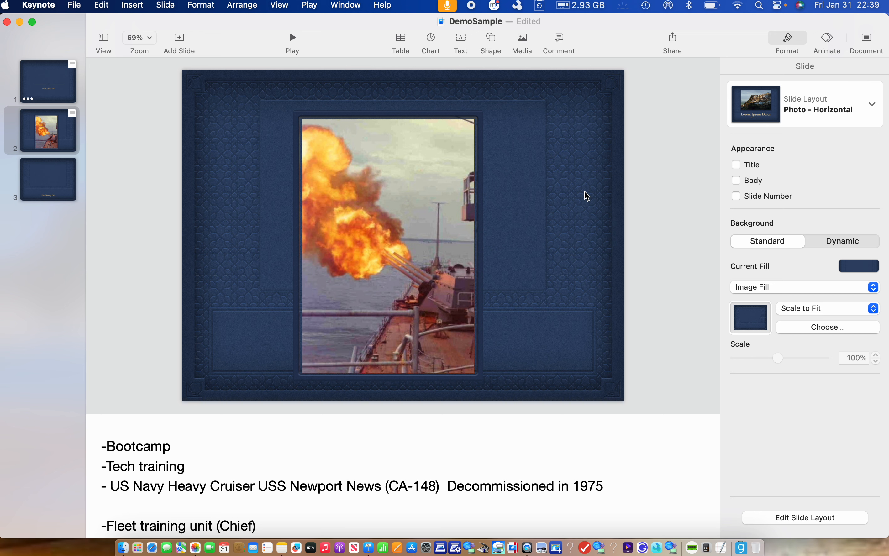
click(450, 196)
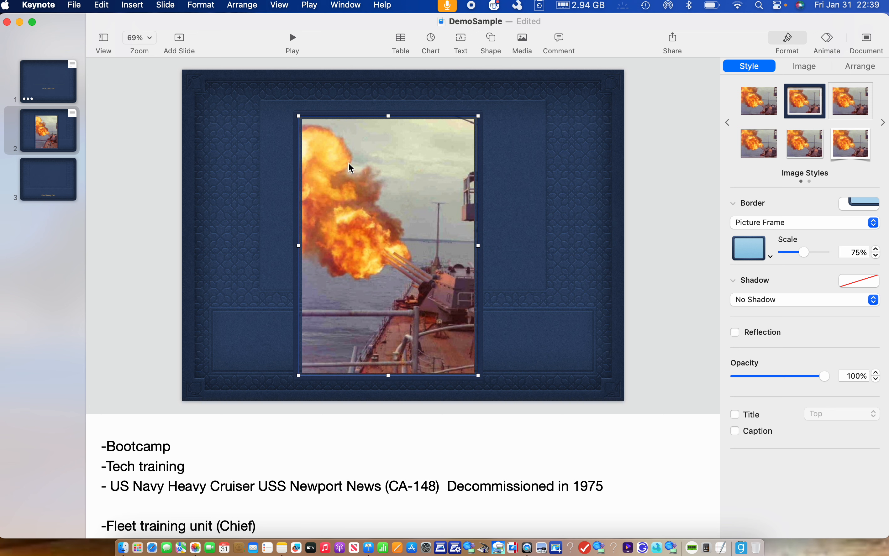
click(273, 146)
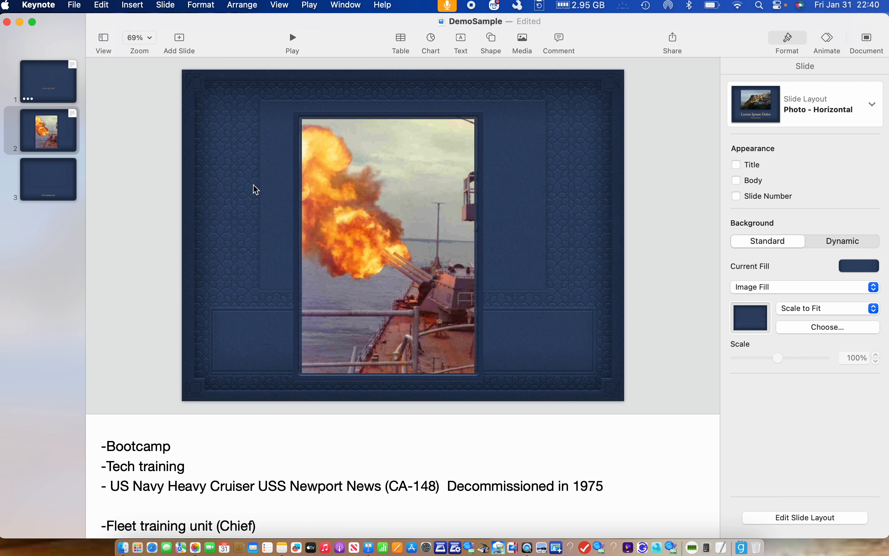
- Save the DemoSample presentation
key(super+s)
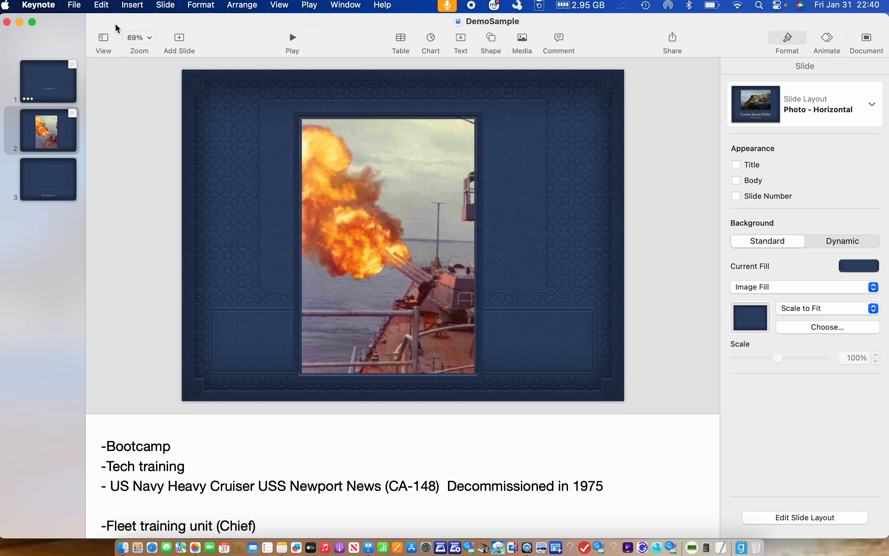
click(76, 5)
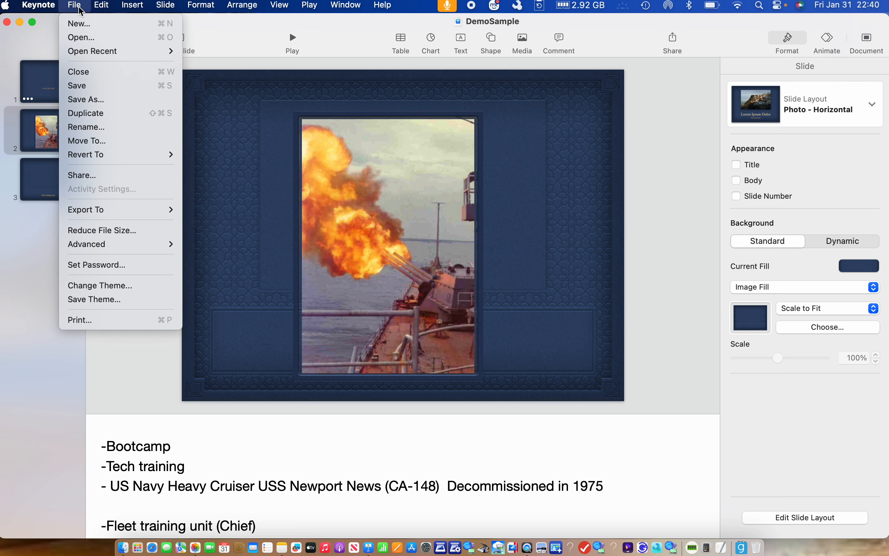
click(84, 85)
- Add the Fleet Training Unit plaque photo to slide 3, shrinking it and roughly centring it above the caption
click(56, 182)
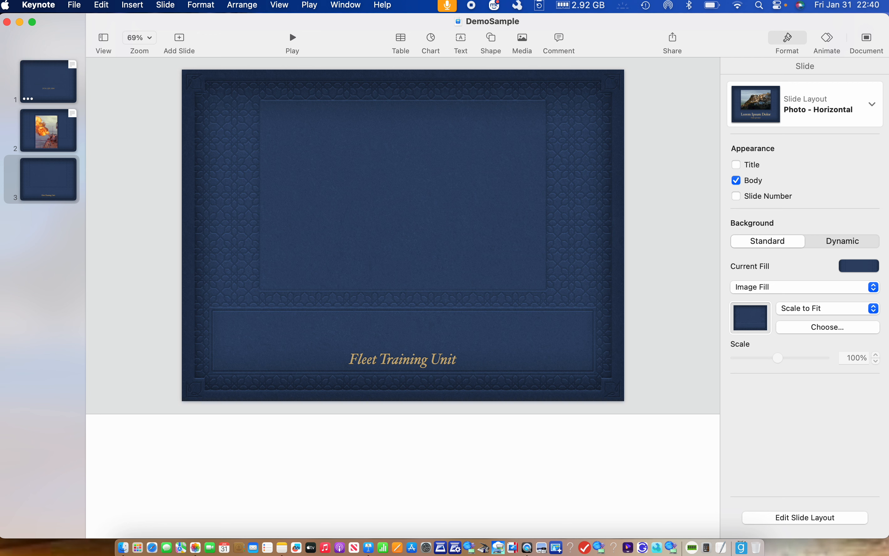
drag(888, 438, 431, 214)
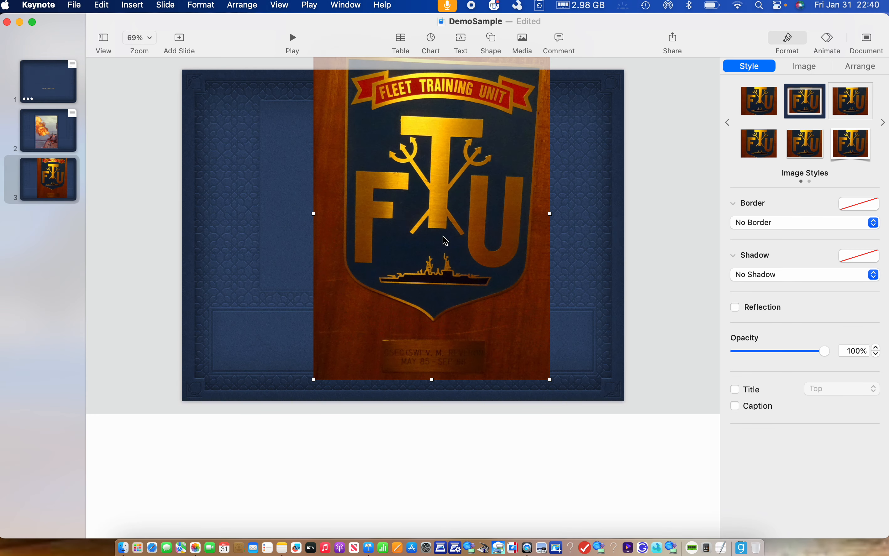
drag(431, 379, 428, 303)
drag(440, 163, 434, 191)
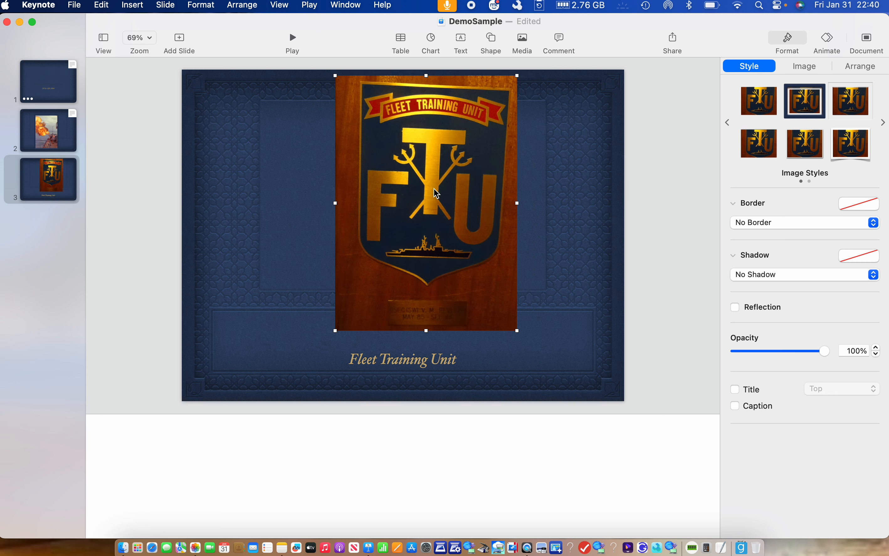
drag(336, 76, 374, 128)
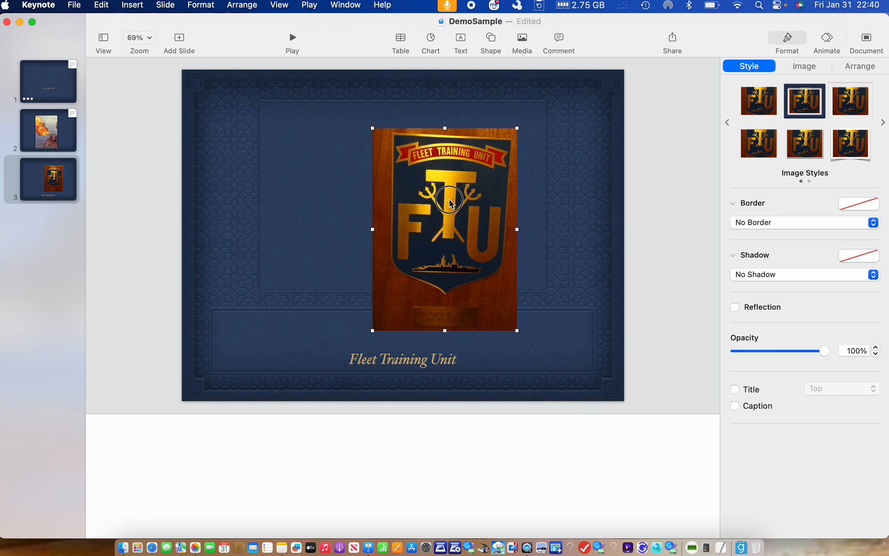
drag(449, 202, 416, 199)
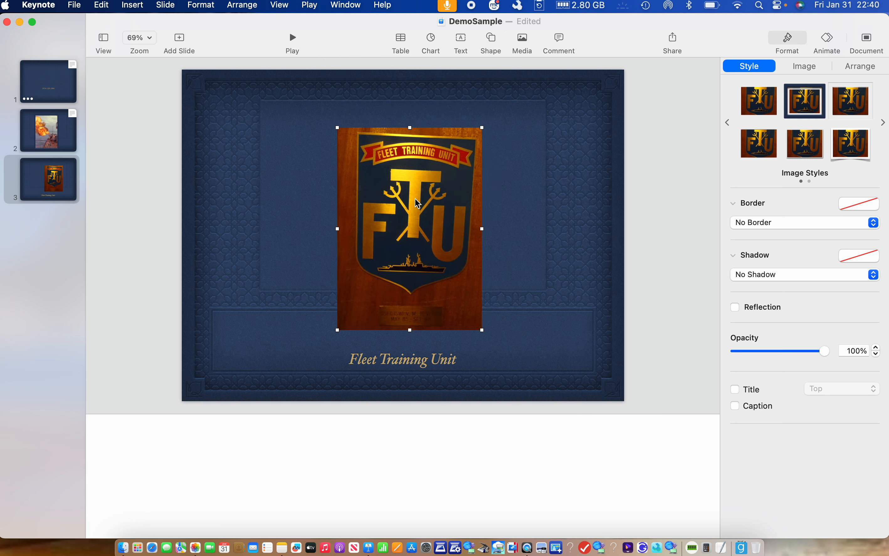
- Record an audio narration of about 16 seconds for the gun-firing photo slide and insert it on slide 2
click(50, 86)
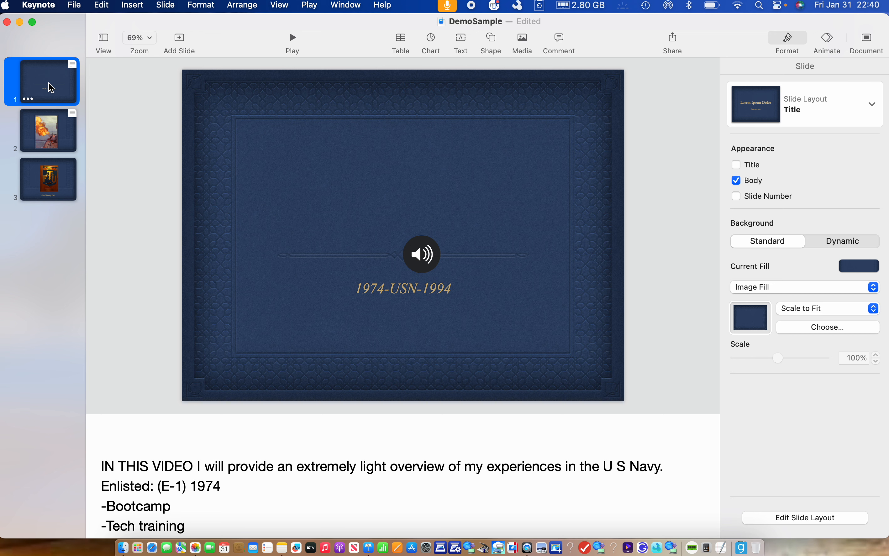
click(46, 138)
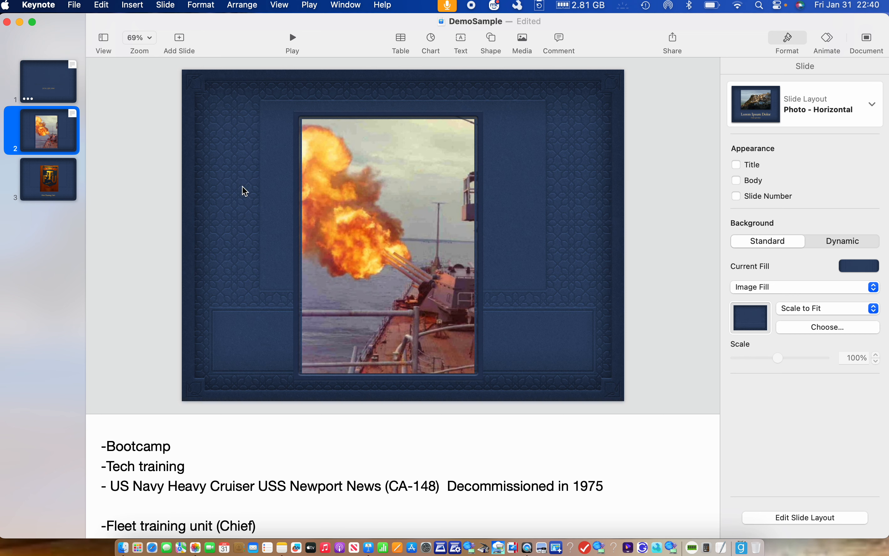
click(245, 197)
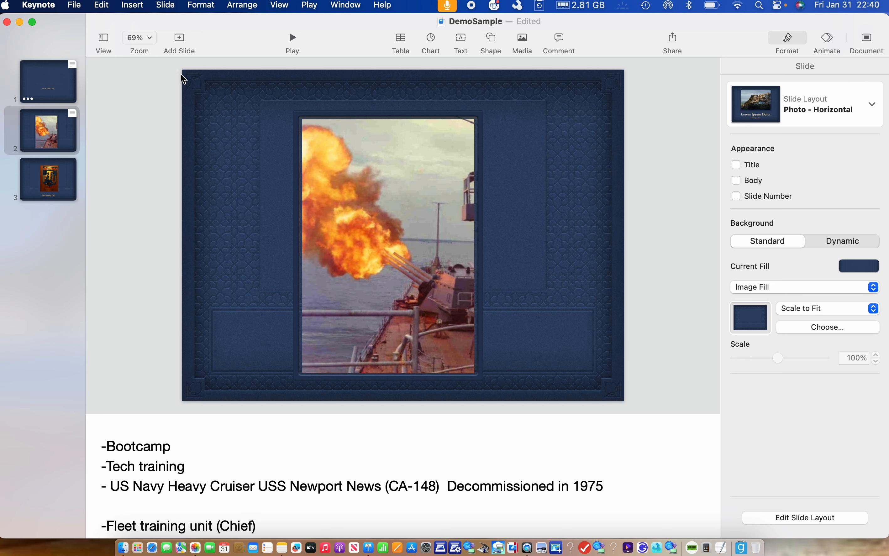
click(132, 5)
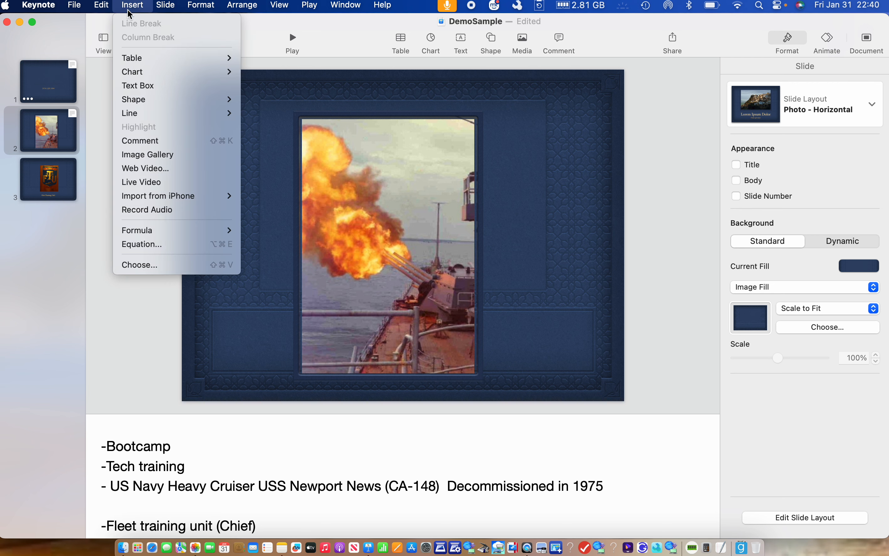
click(153, 210)
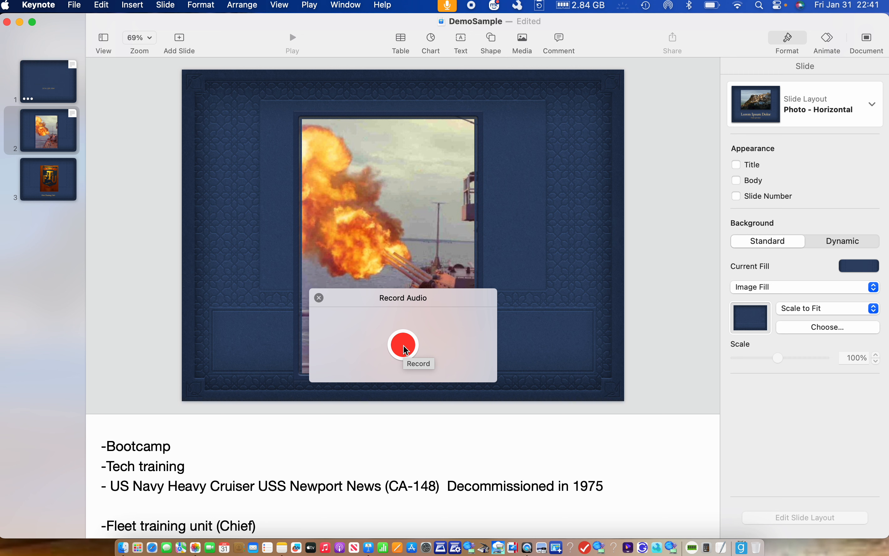
click(404, 346)
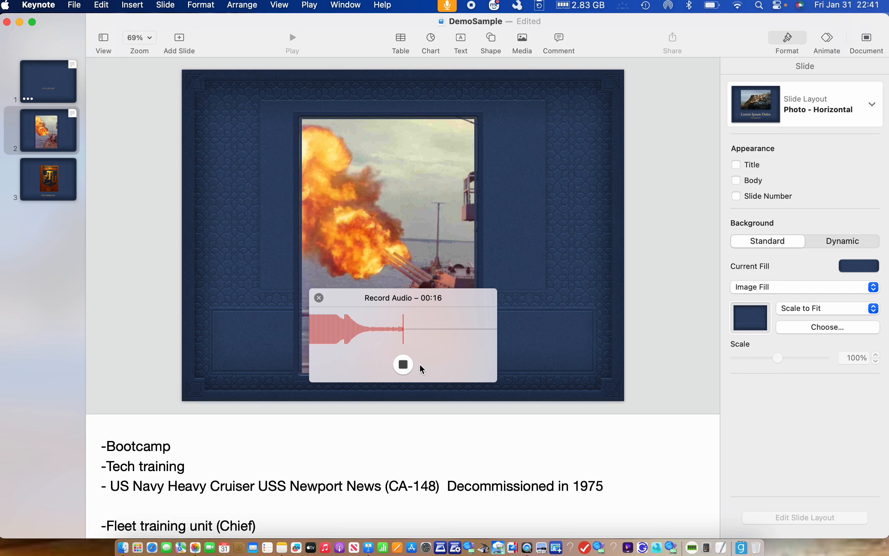
click(405, 365)
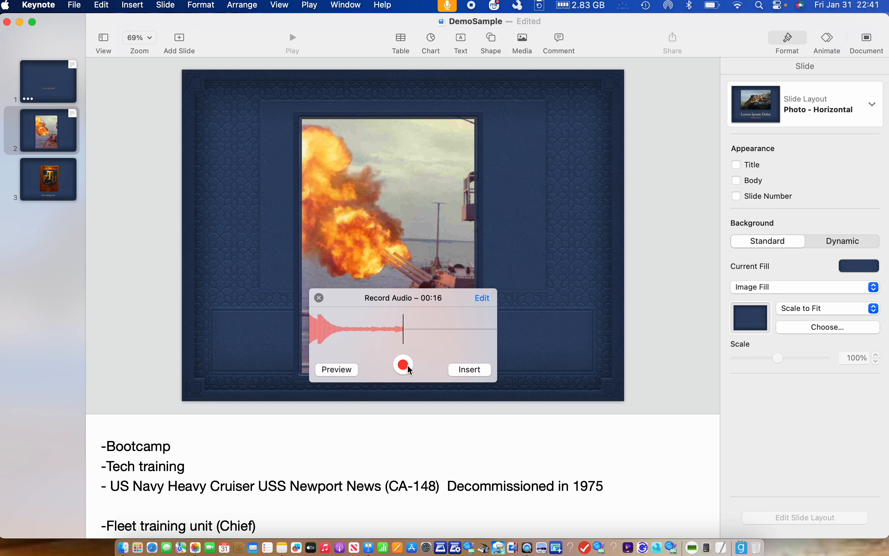
click(465, 370)
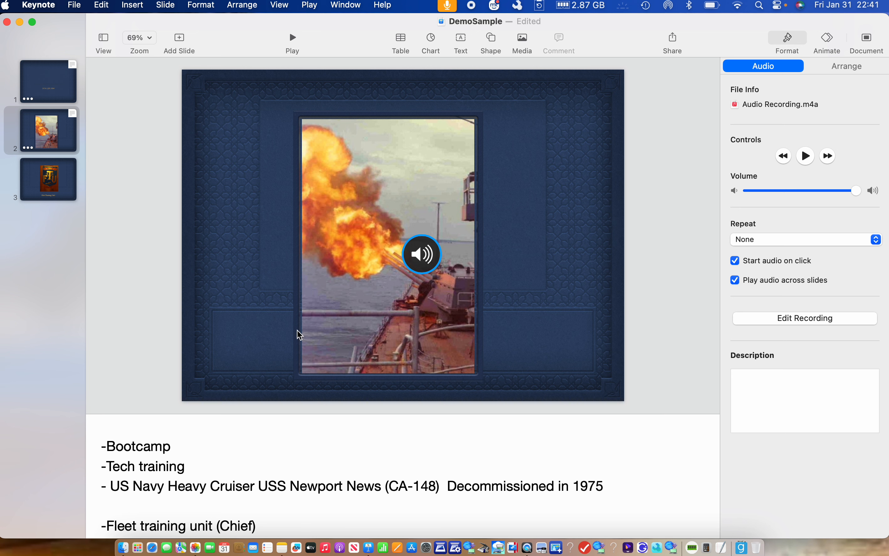
click(270, 332)
scroll(237, 430, down, 2)
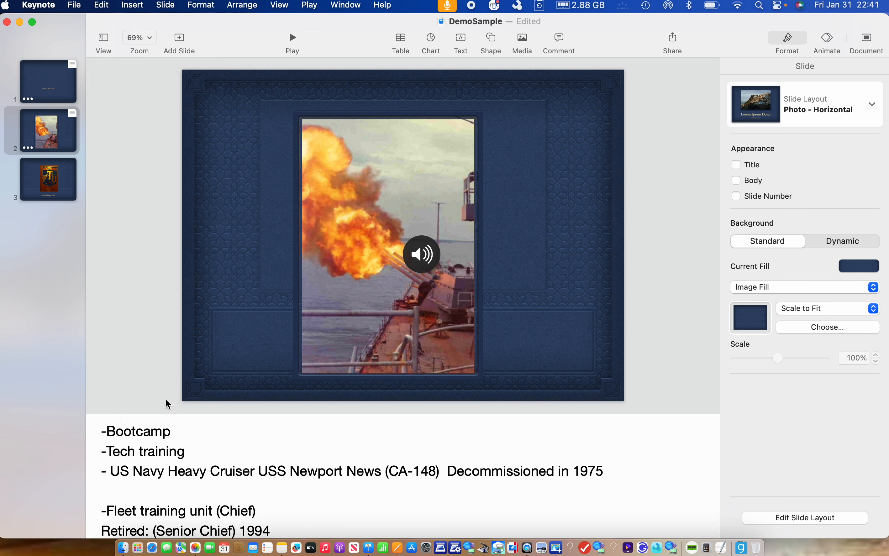
- Record an audio narration of about 30 seconds for slide 3, insert it there and return to slide 1
click(62, 192)
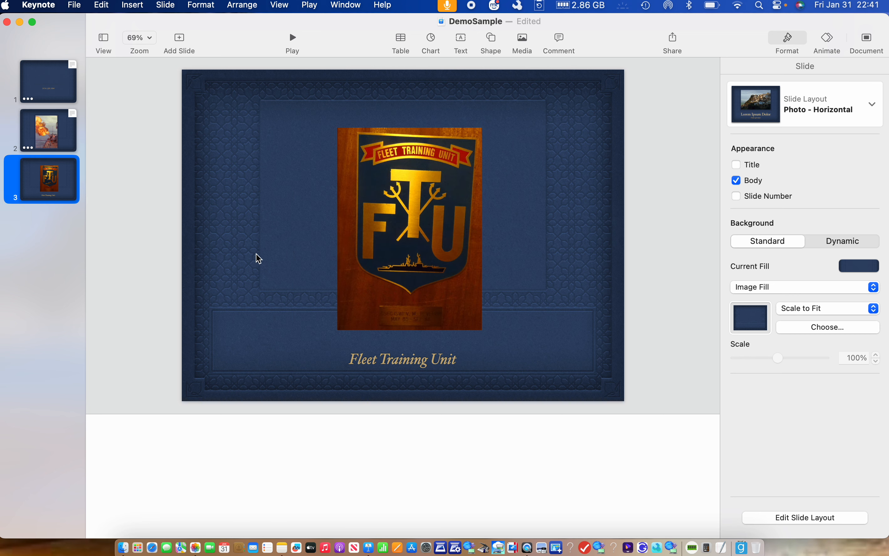
click(263, 261)
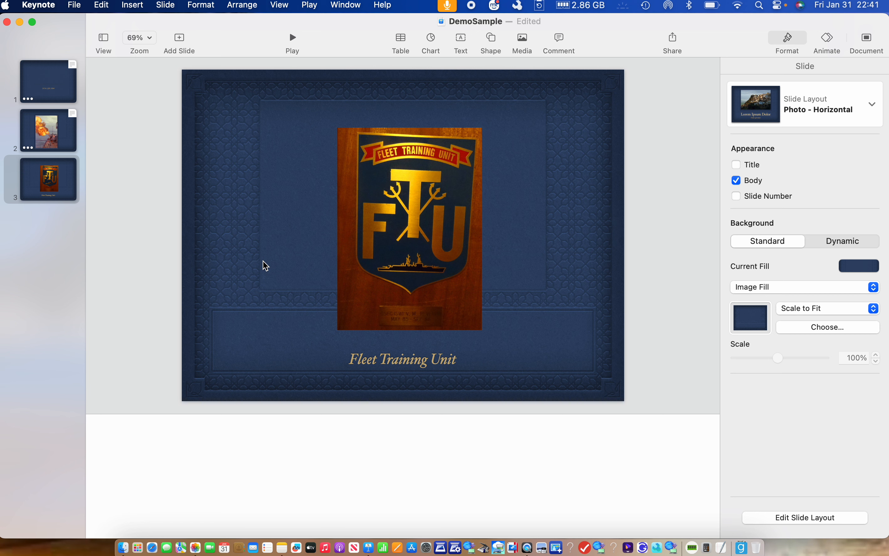
click(140, 6)
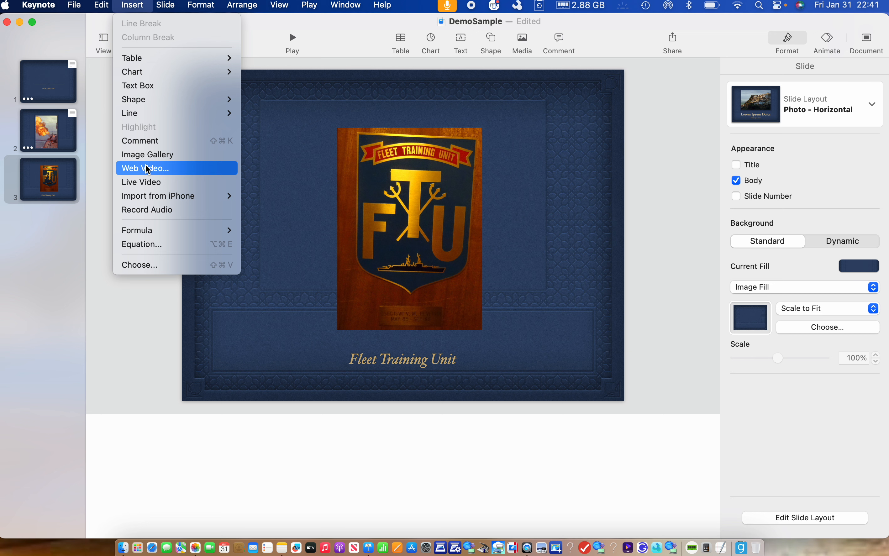
click(148, 212)
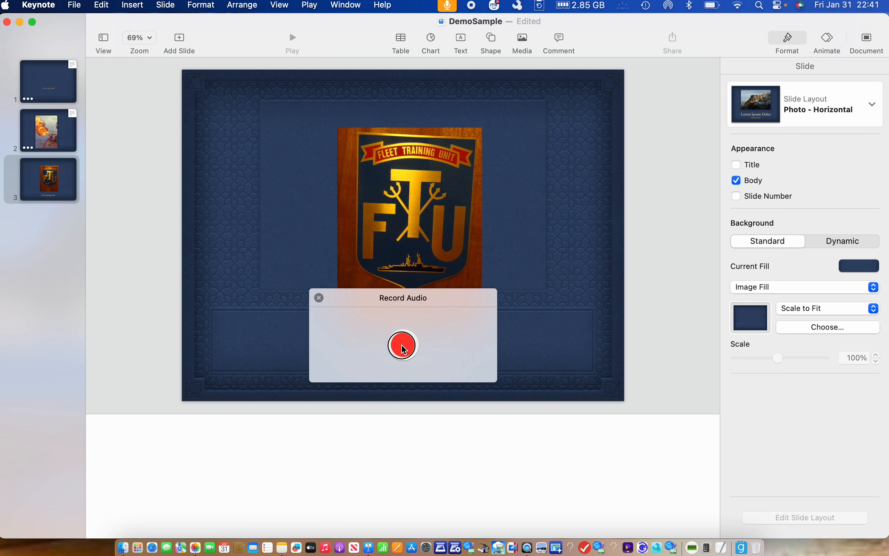
click(401, 345)
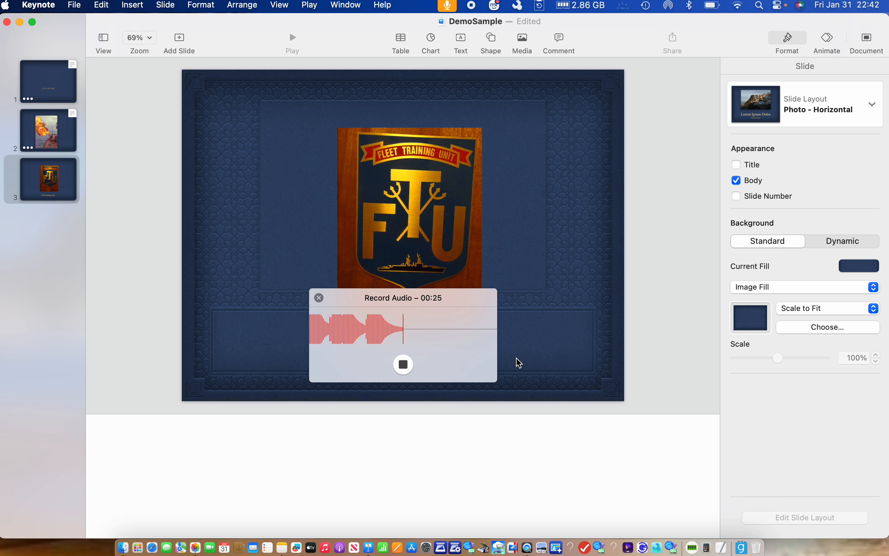
click(406, 365)
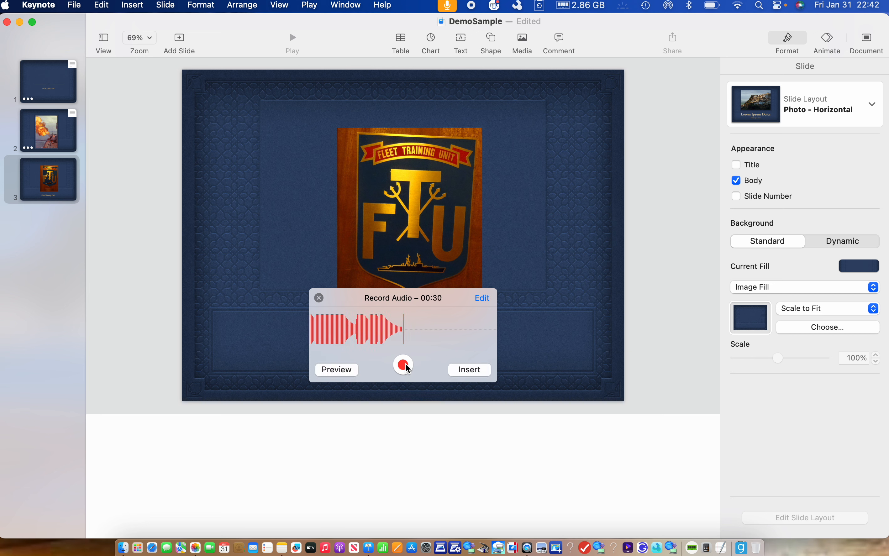
click(468, 371)
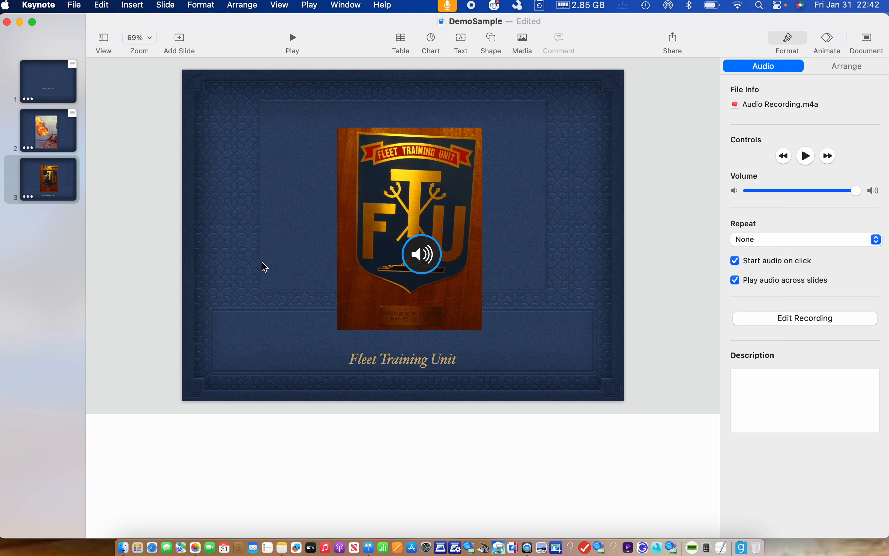
click(57, 90)
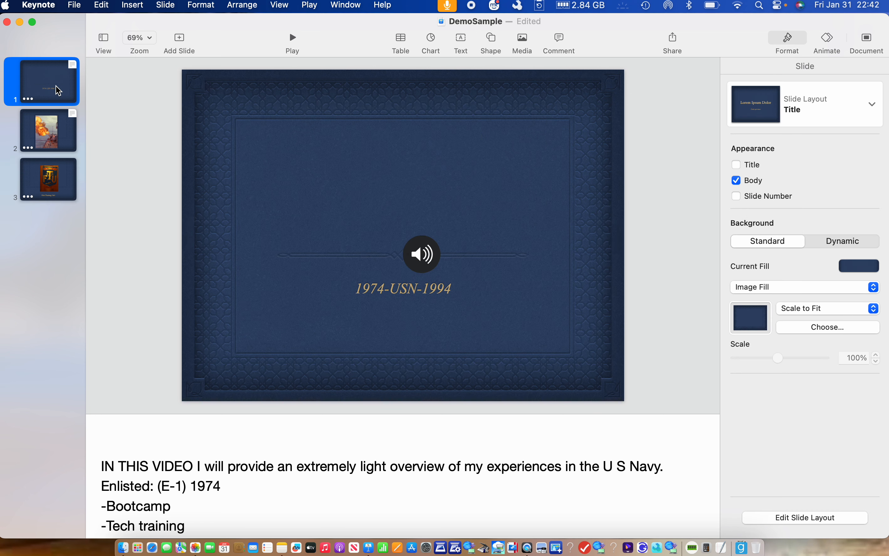
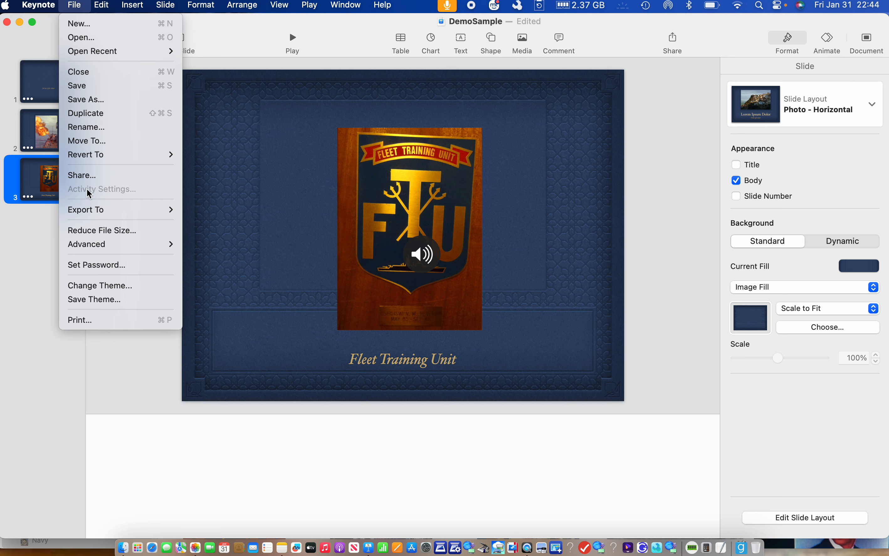
- Set up a movie export of the presentation that goes to the next slide after 2 seconds
mouse_move(123, 213)
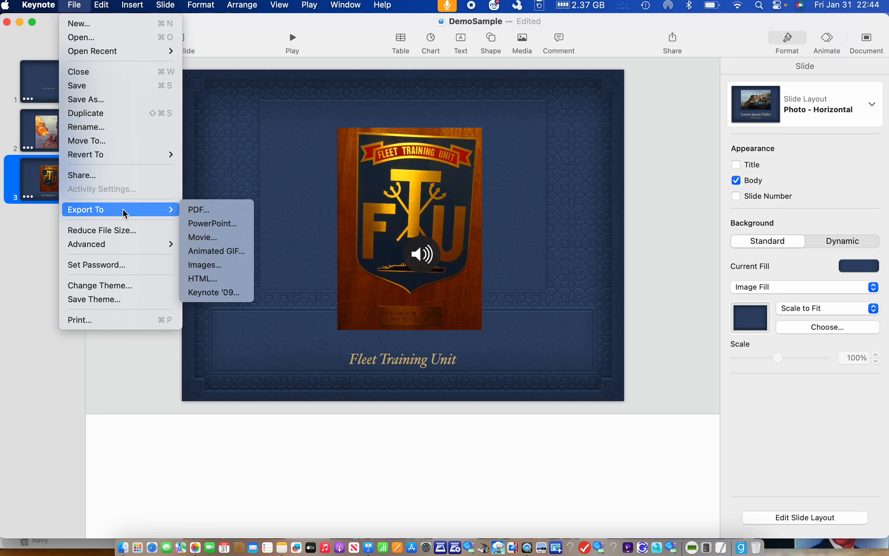
click(206, 238)
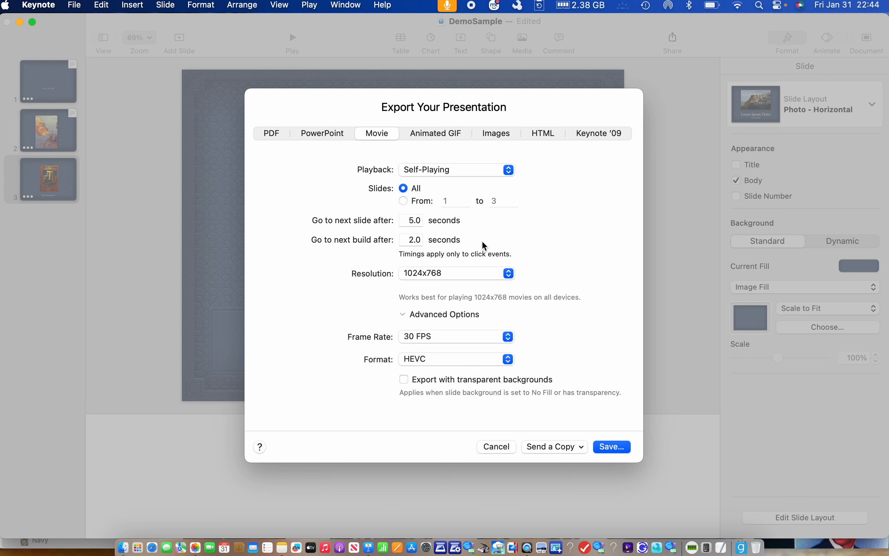
drag(419, 223, 404, 222)
text(2)
click(607, 449)
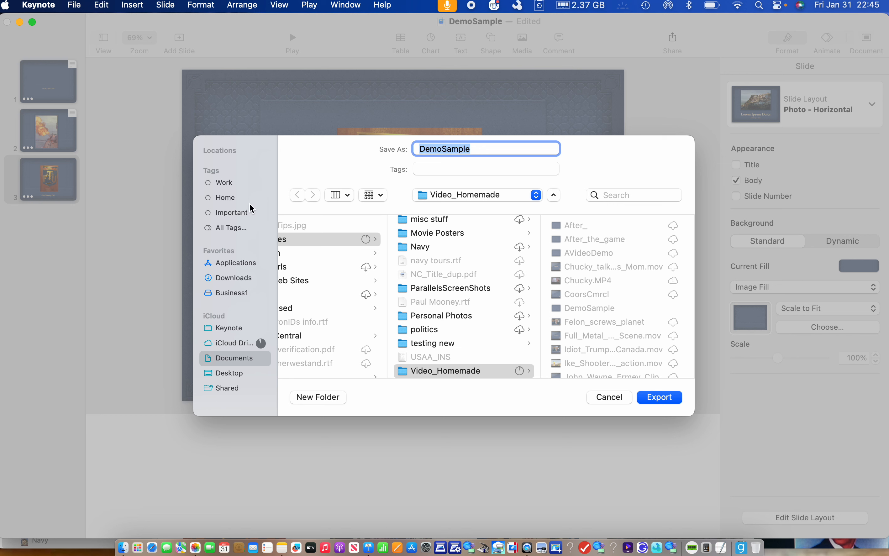
- Export the movie as DemoSample to the KeyNoteLessons folder inside newVideo/Homemade on the Business1 drive
click(235, 293)
click(315, 254)
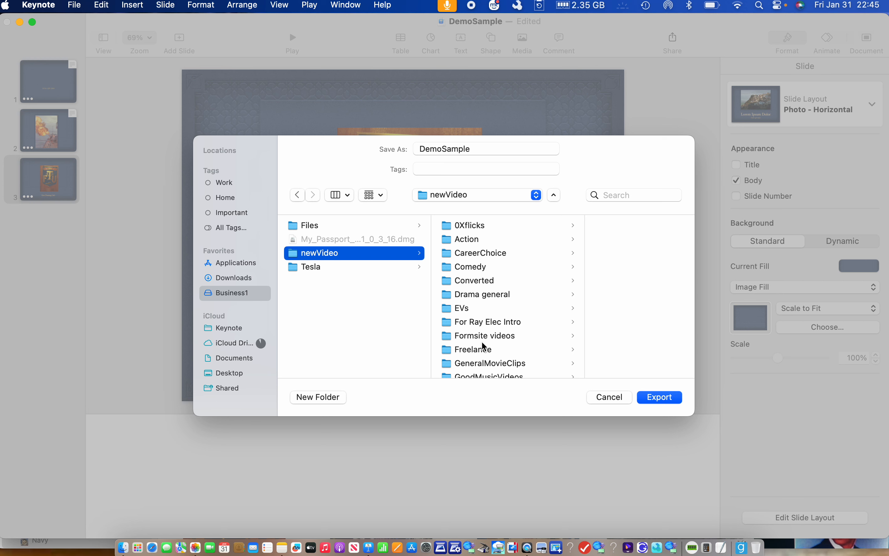
scroll(484, 346, down, 5)
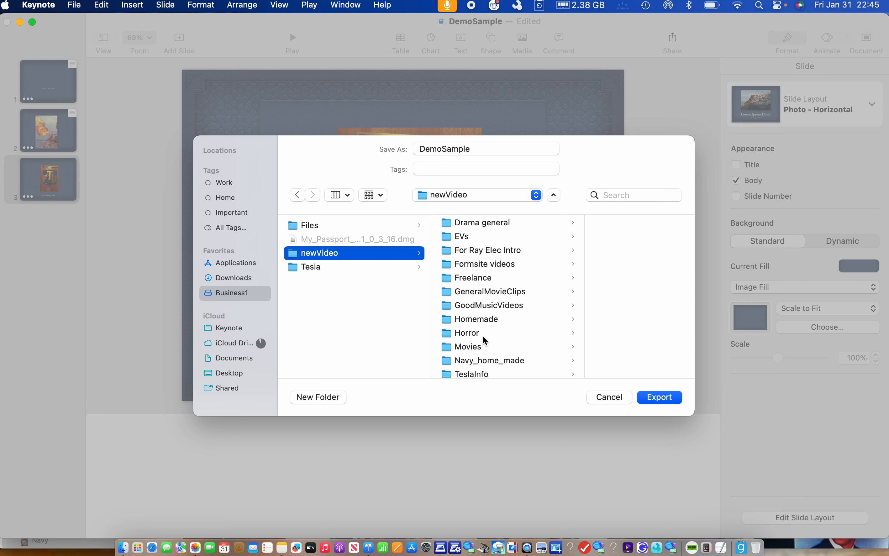
click(483, 321)
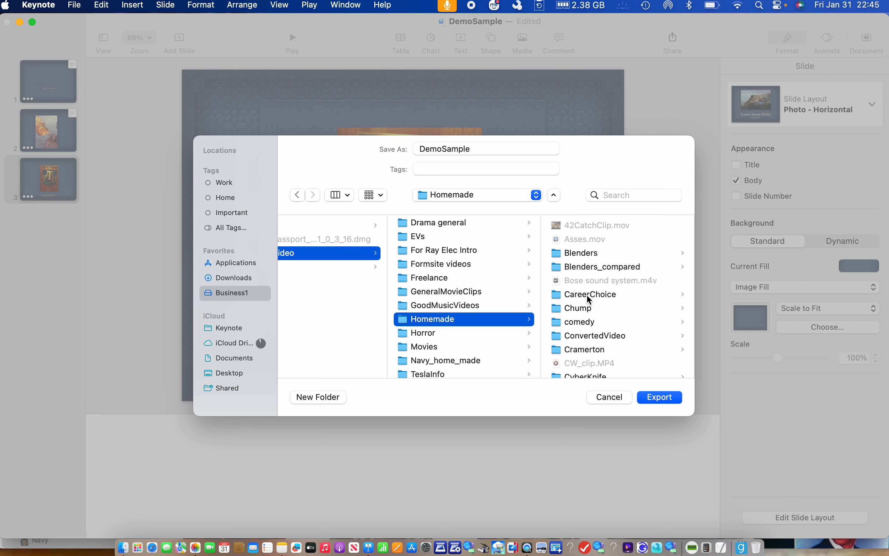
scroll(589, 300, down, 5)
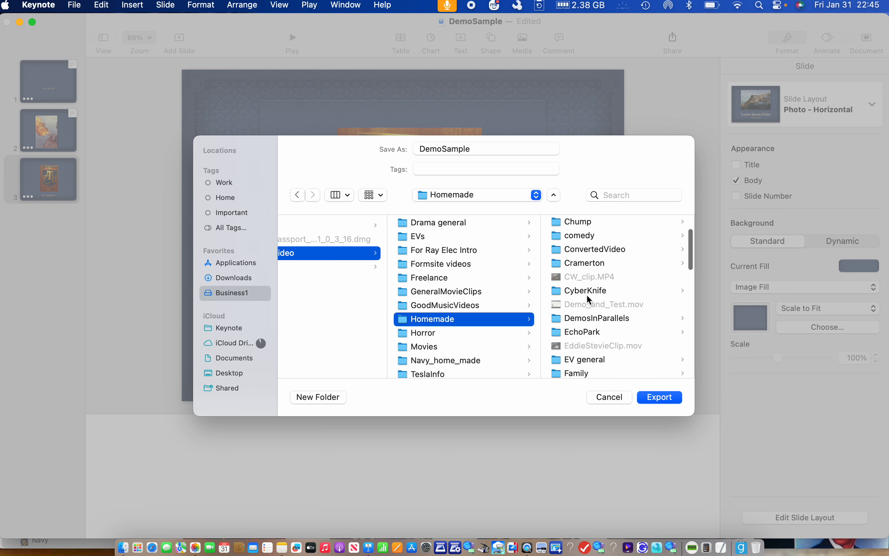
scroll(589, 300, down, 5)
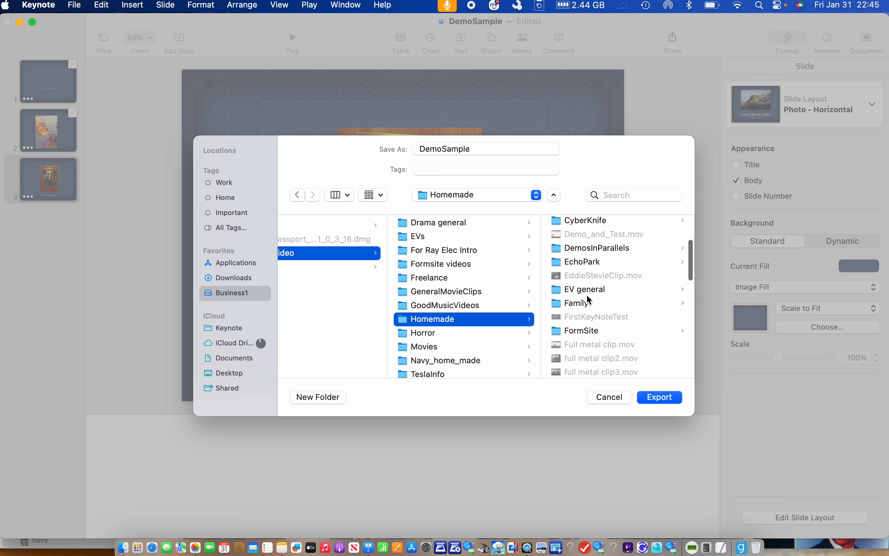
scroll(589, 300, down, 2)
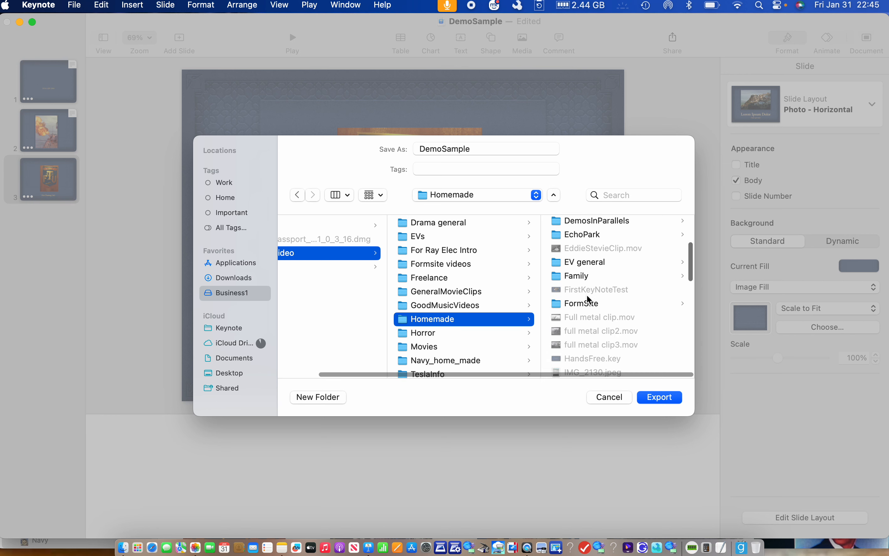
scroll(589, 300, down, 4)
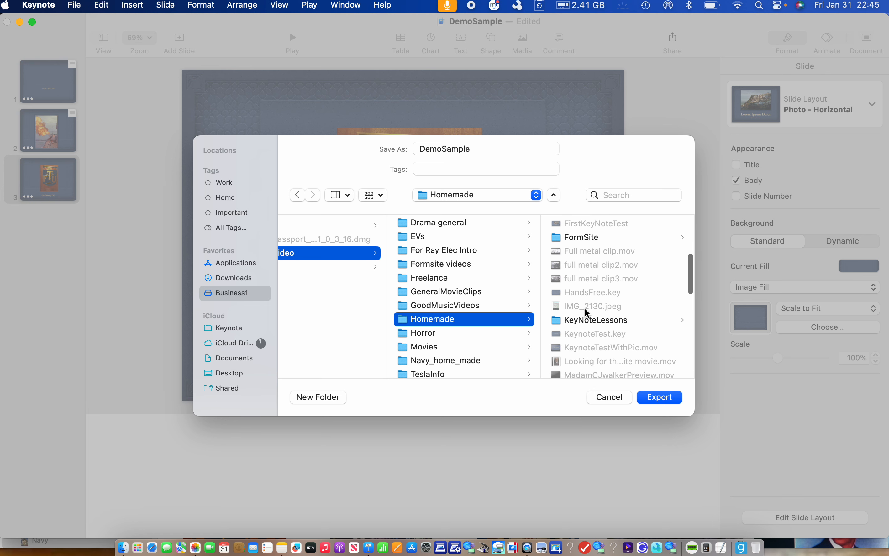
click(587, 320)
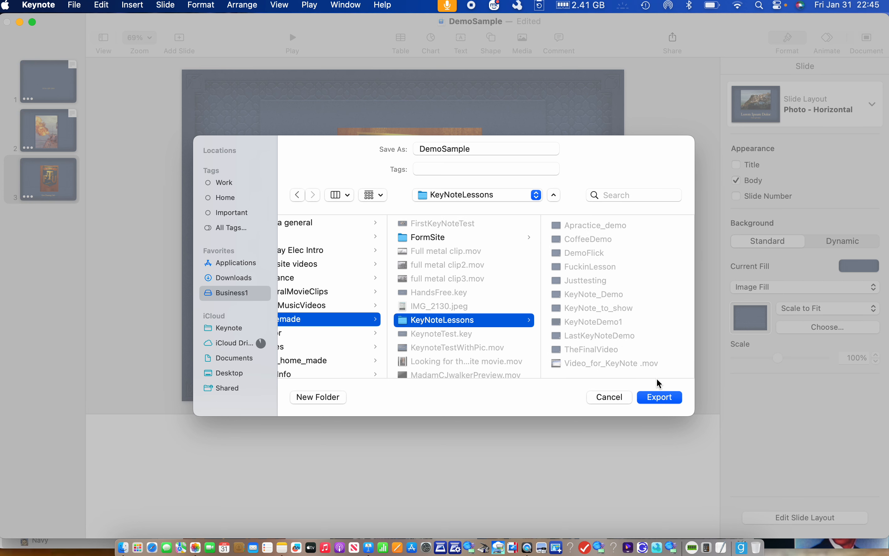
click(660, 398)
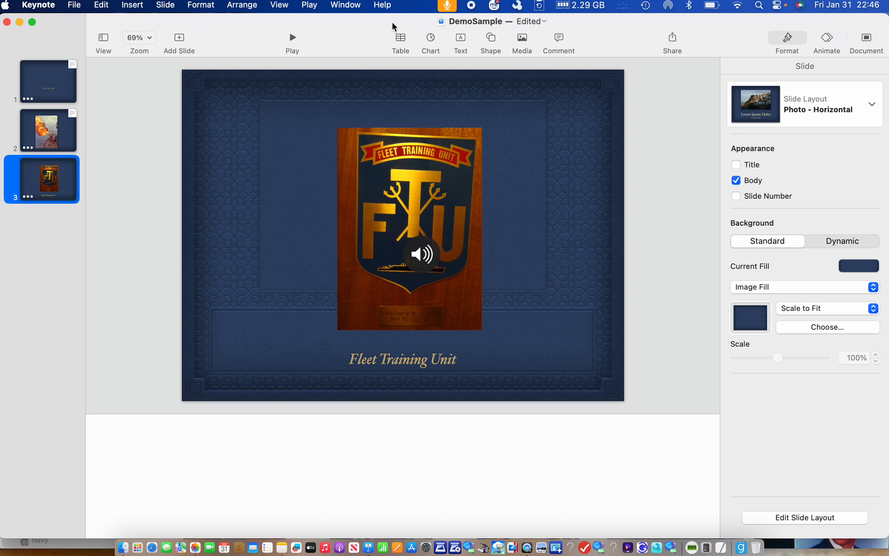
- Close the DemoSample presentation and quit Keynote
click(8, 23)
click(39, 5)
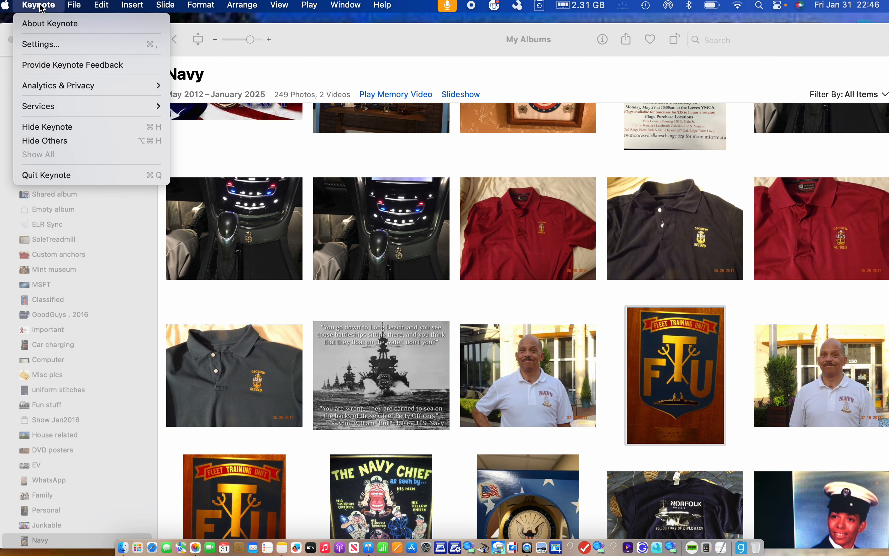
click(46, 175)
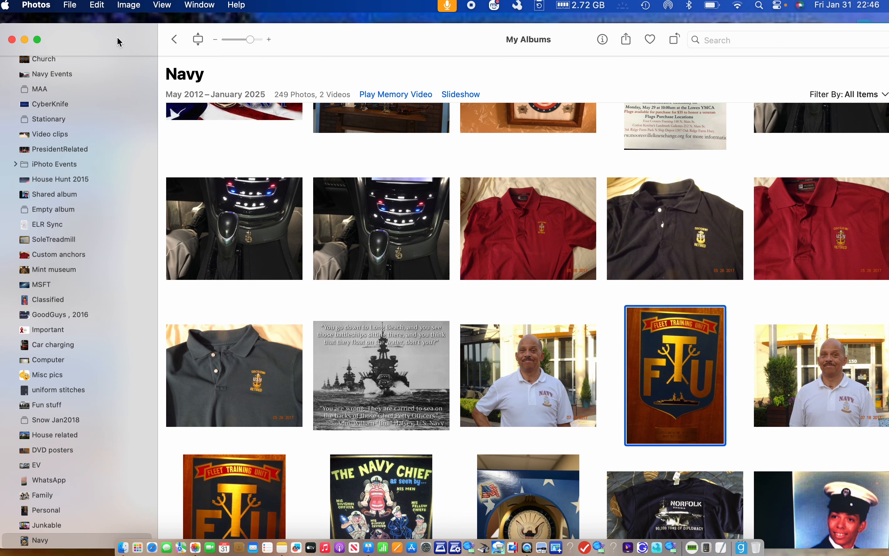
- Quit Photos and reposition the Notes window holding the demo outline on the desktop
drag(117, 37, 133, 40)
click(37, 5)
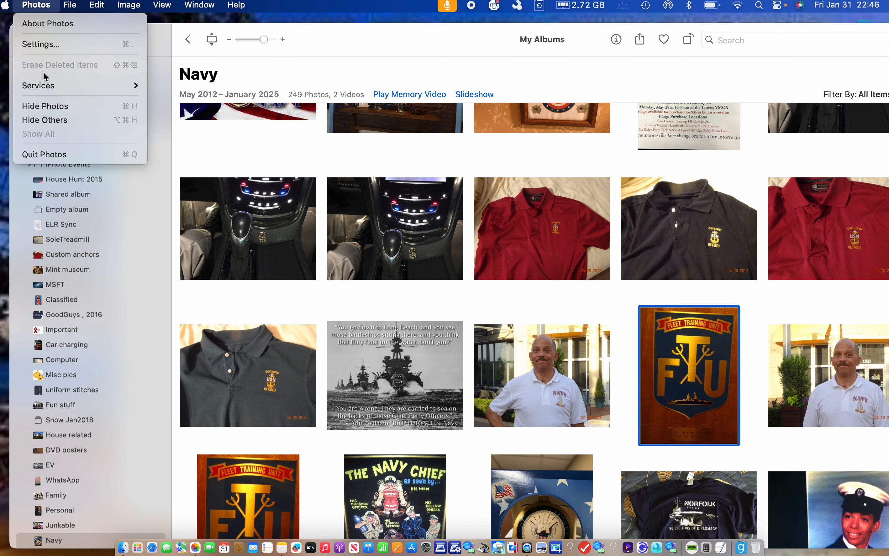
click(59, 154)
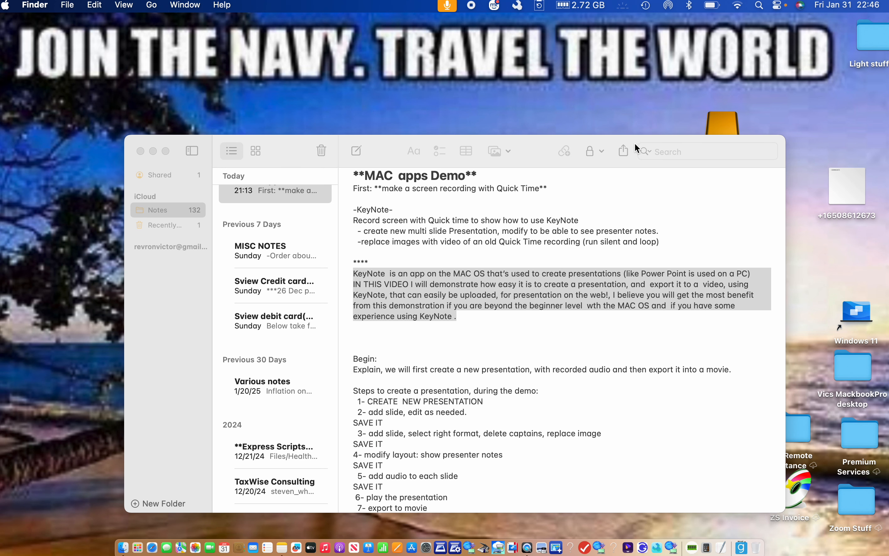
drag(553, 149, 489, 184)
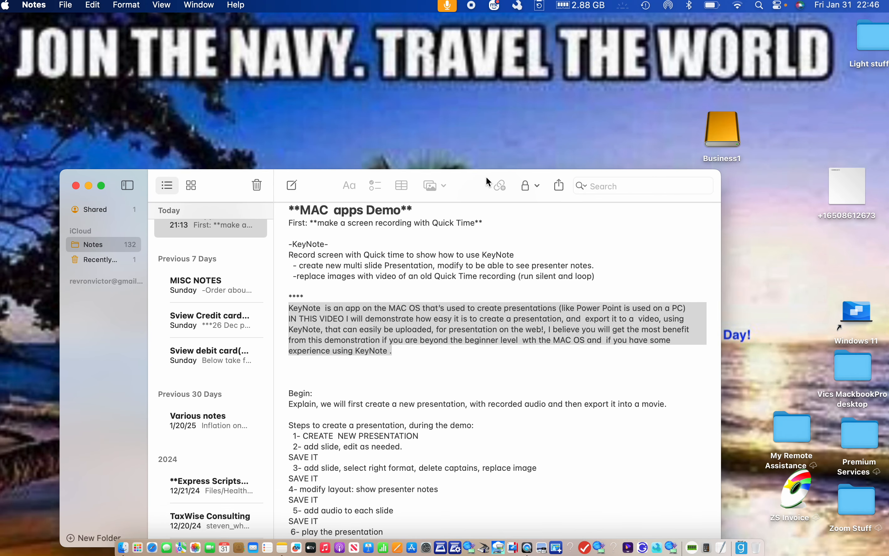
- Open the Business1 drive in Finder and go to the Homemade folder inside newVideo
double_click(722, 136)
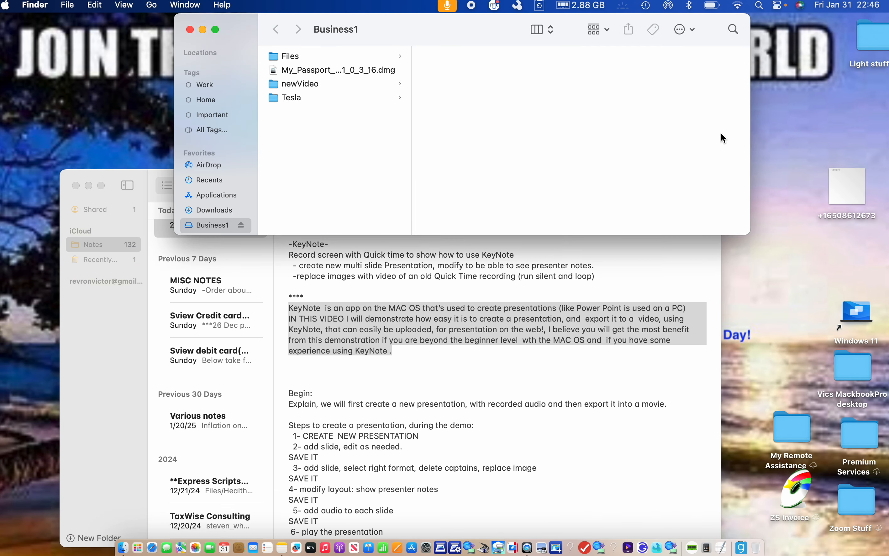
click(304, 86)
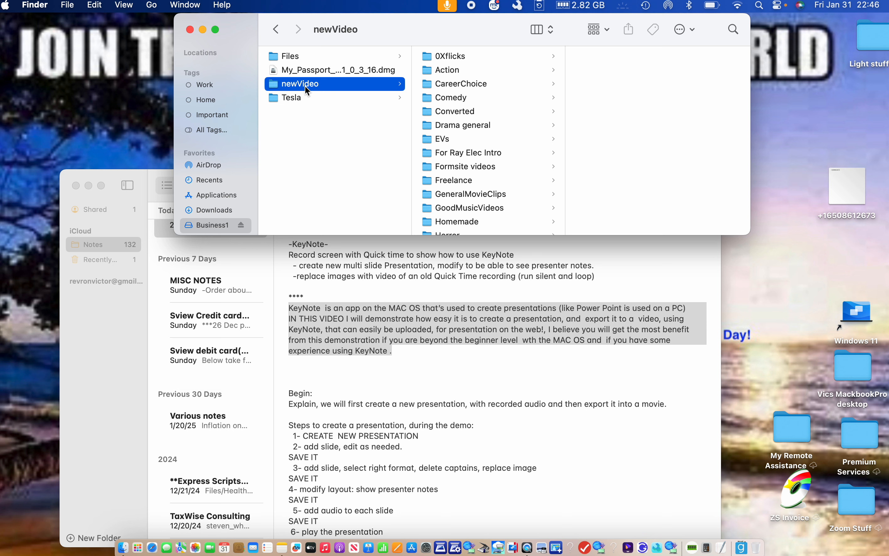
scroll(449, 125, down, 2)
scroll(449, 124, down, 3)
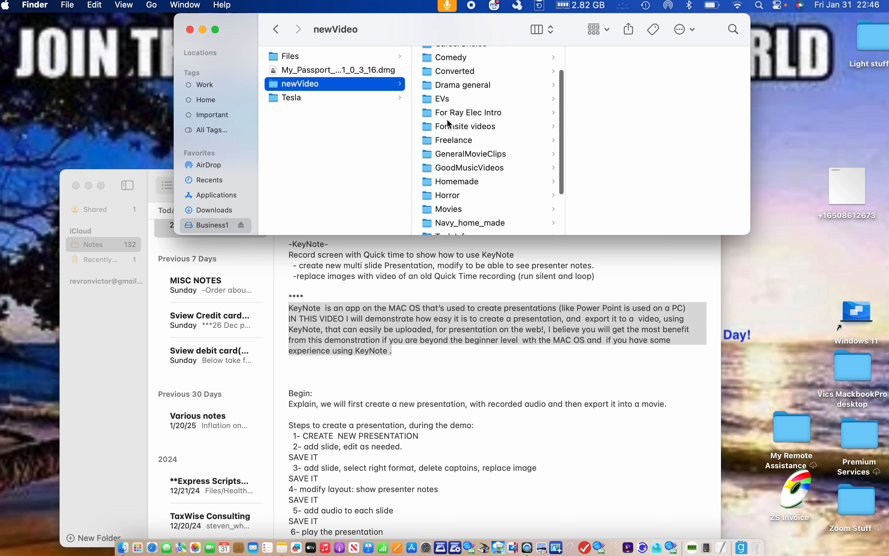
scroll(449, 124, down, 2)
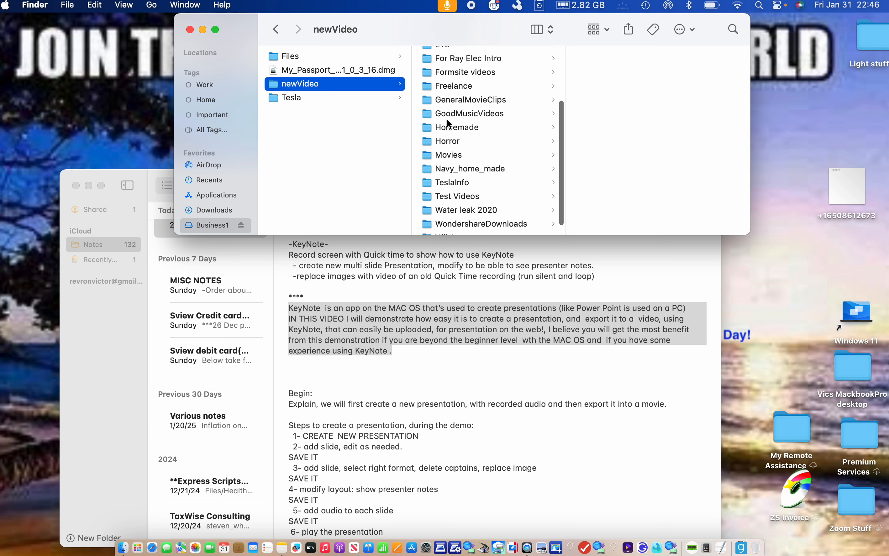
click(448, 124)
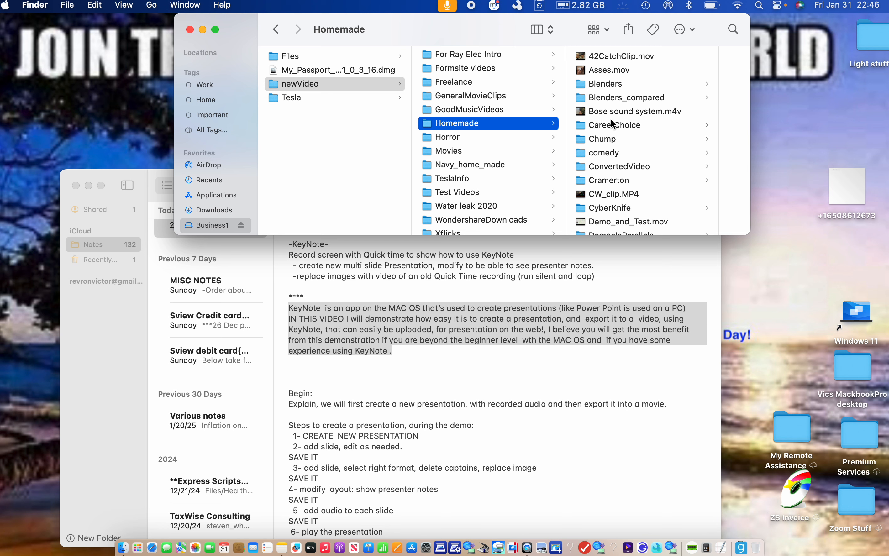
- Find the KeyNoteLessons folder within Homemade and open it to show its files
scroll(614, 124, down, 3)
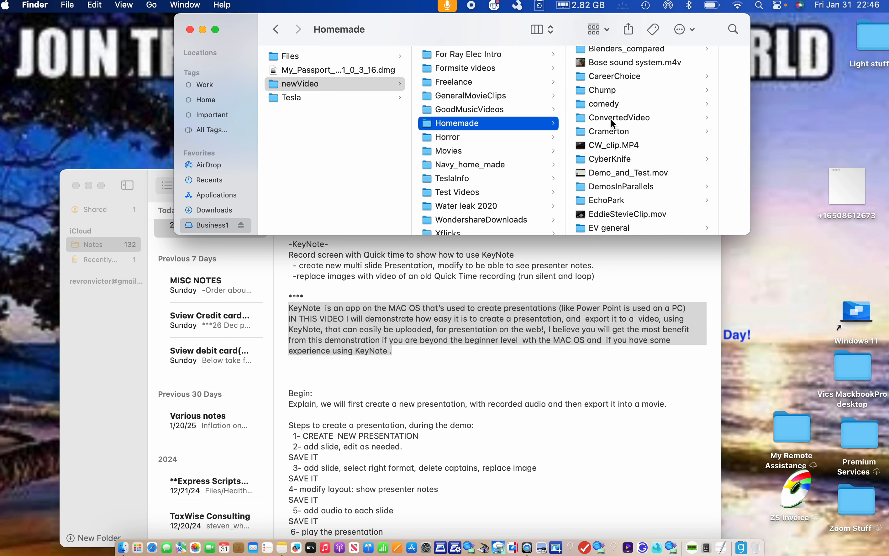
scroll(611, 120, down, 2)
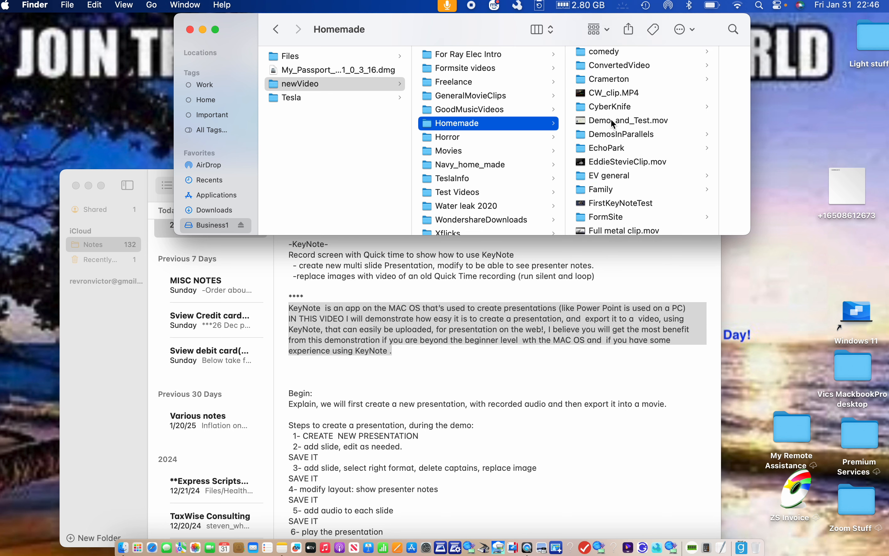
scroll(611, 119, up, 2)
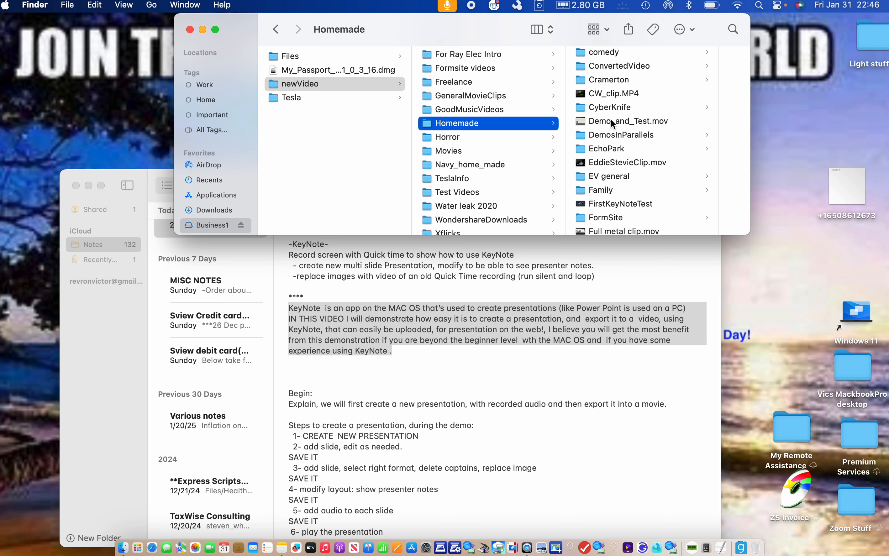
scroll(611, 121, up, 1)
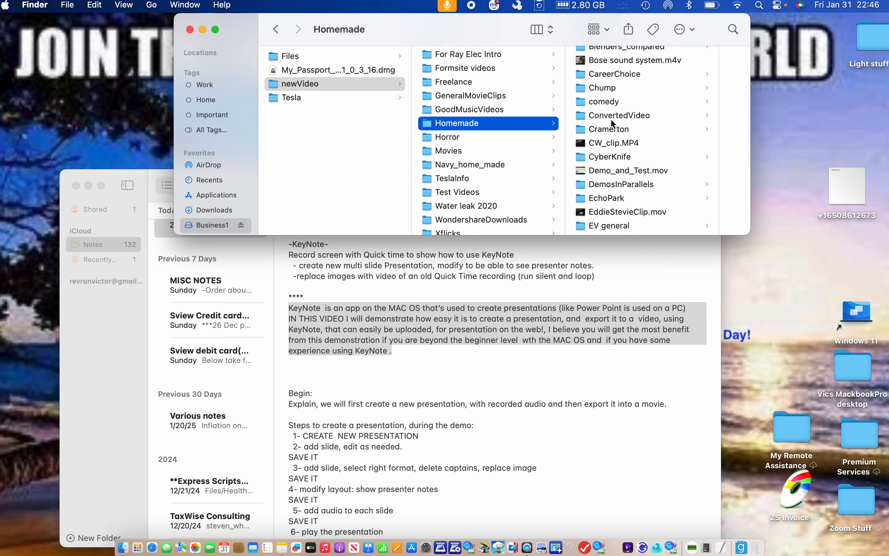
scroll(602, 135, down, 2)
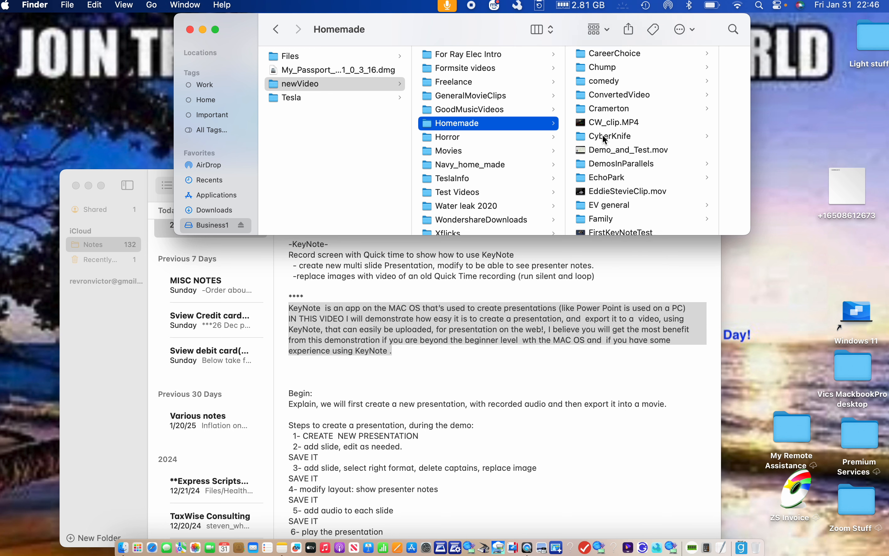
scroll(605, 137, down, 3)
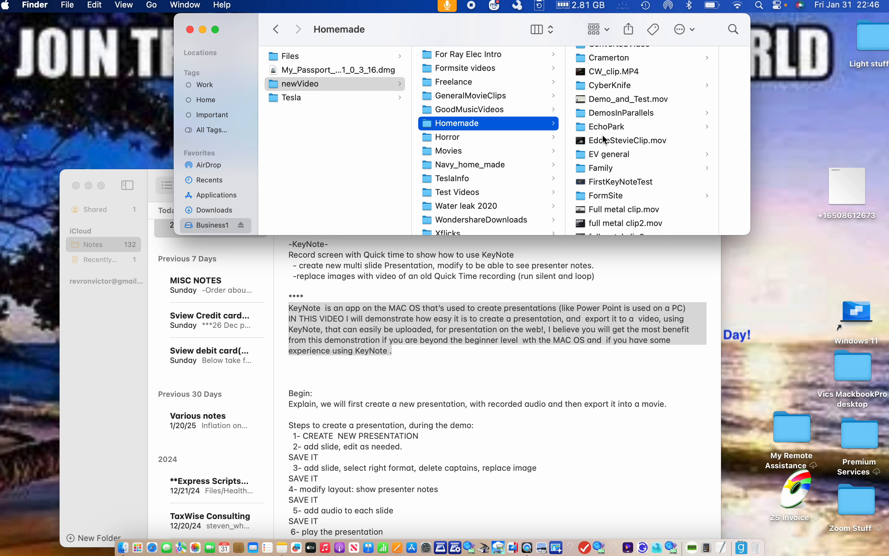
scroll(605, 138, down, 2)
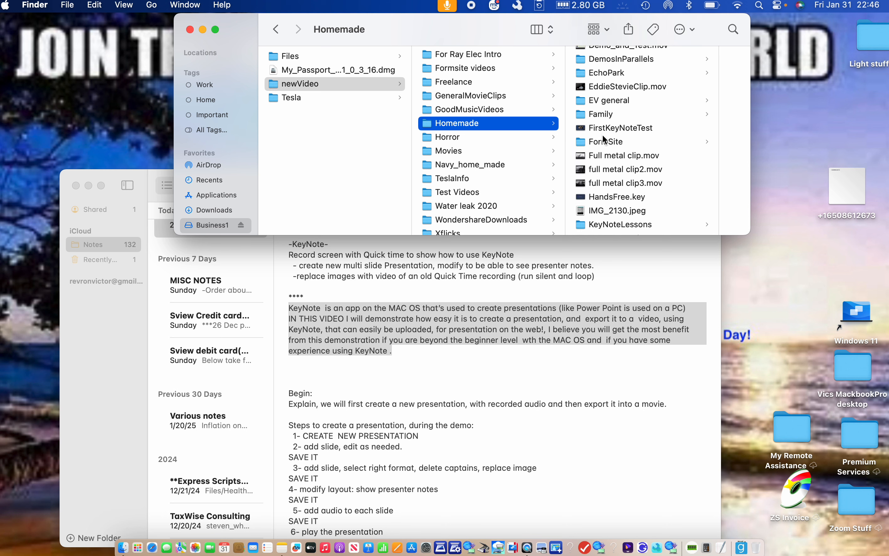
scroll(605, 139, down, 3)
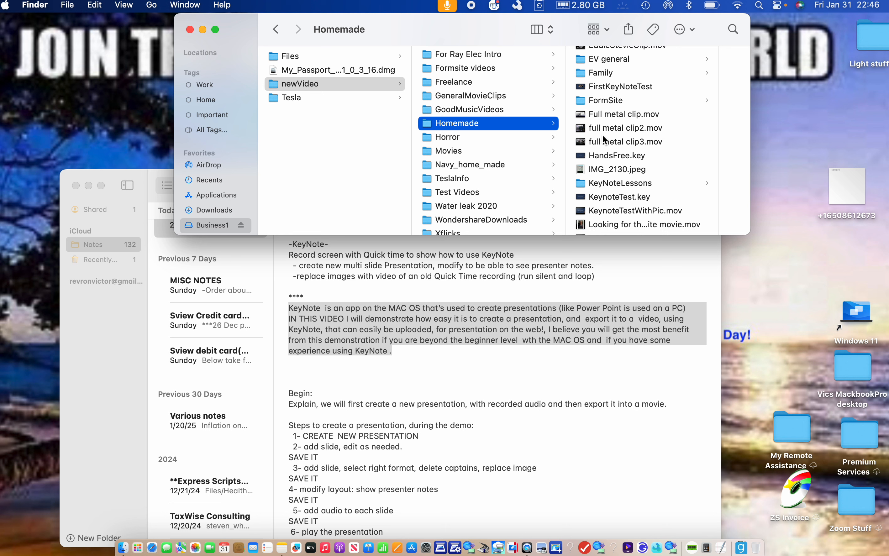
scroll(604, 140, down, 1)
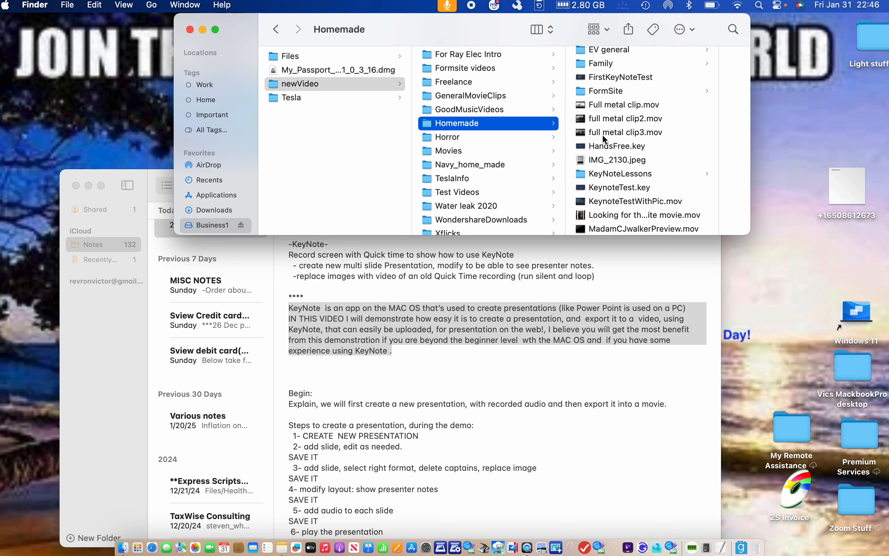
click(602, 174)
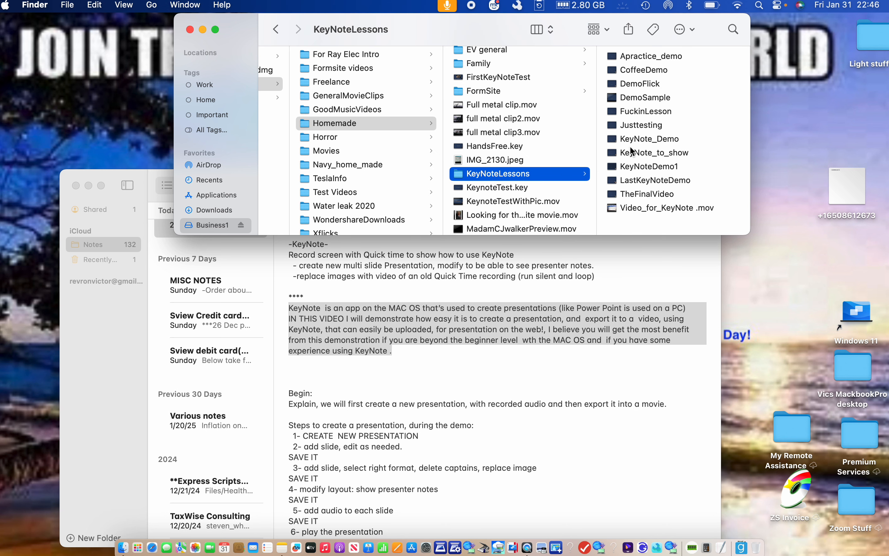
- Play the exported DemoSample movie to the end in QuickTime Player and close its window
click(642, 100)
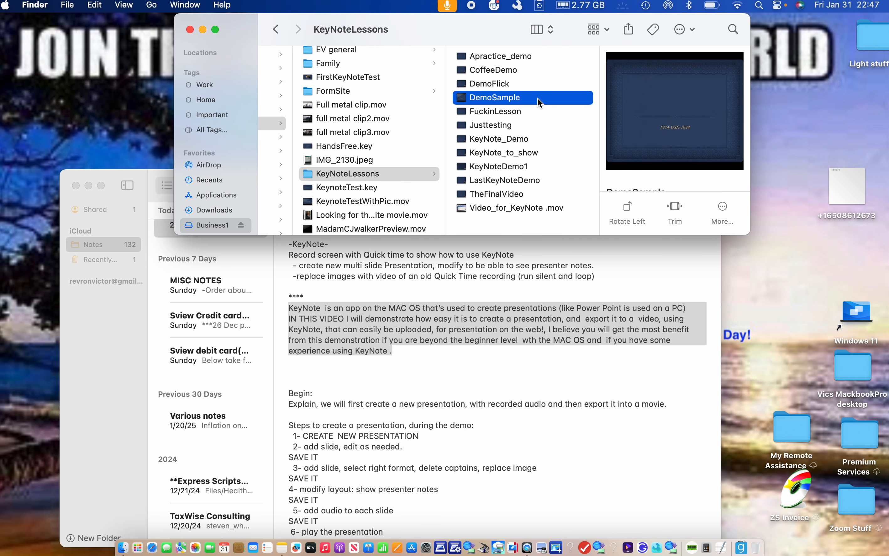
mouse_move(615, 108)
double_click(514, 100)
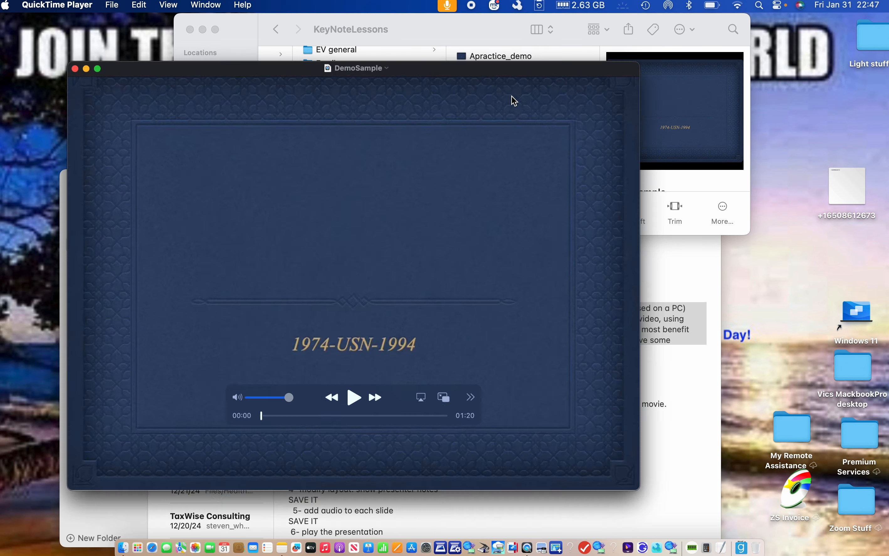
click(344, 438)
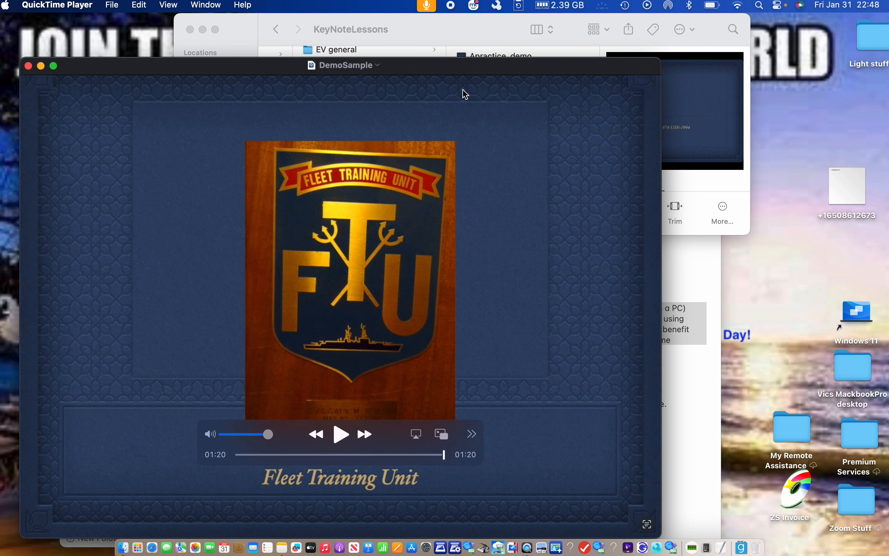
drag(459, 79, 530, 66)
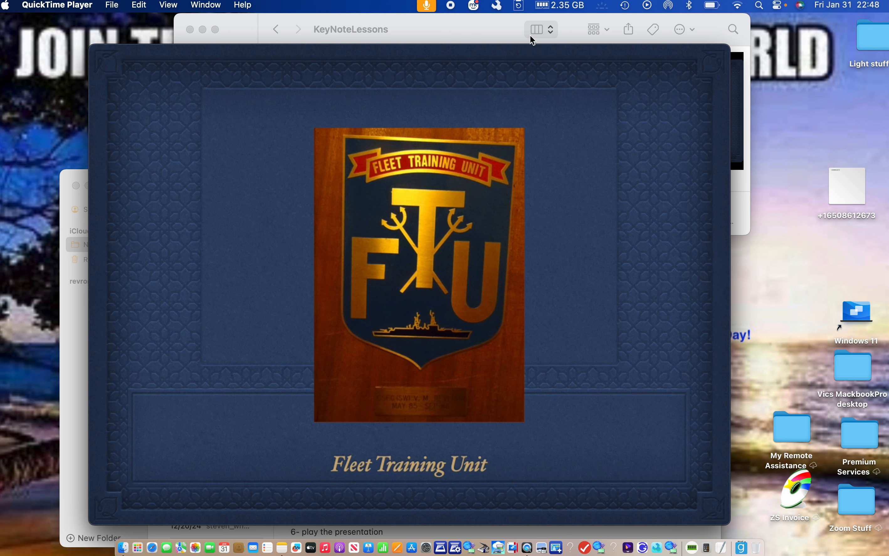
mouse_move(520, 51)
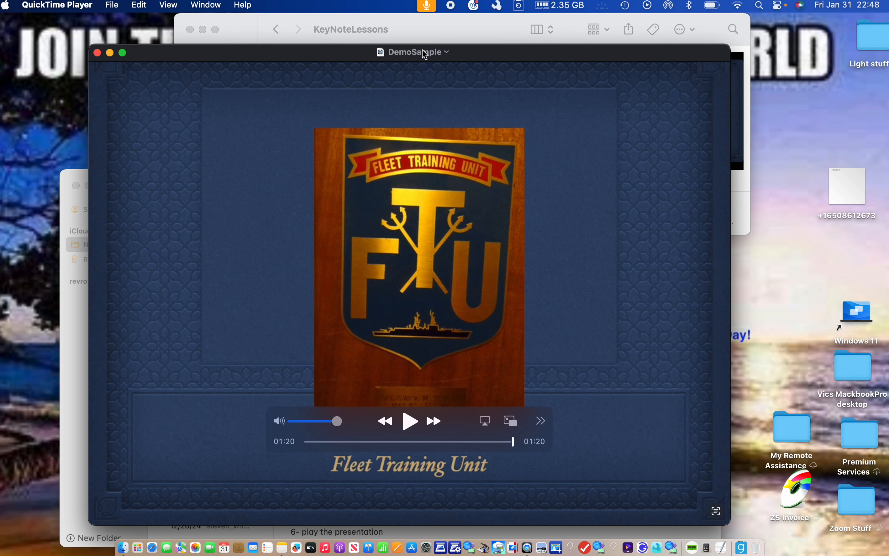
click(97, 53)
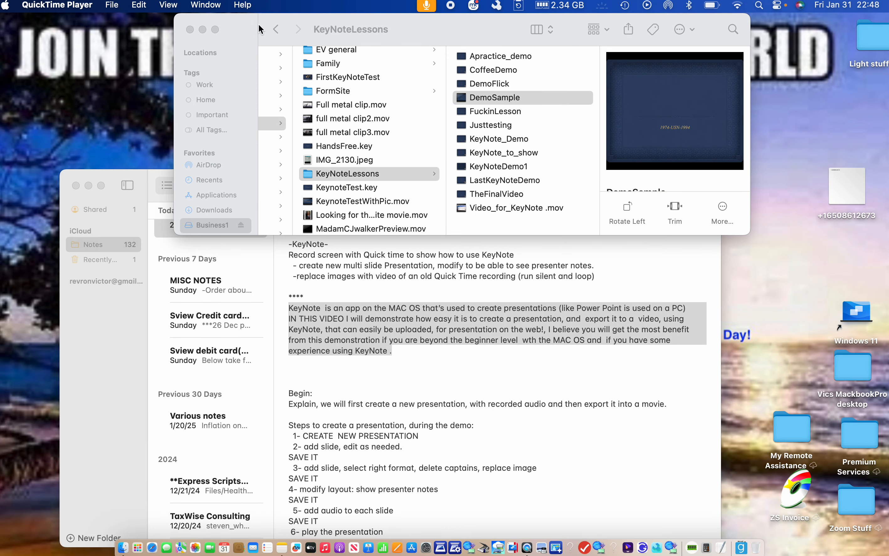
- Return to Finder, reposition the KeyNoteLessons window slightly lower on the desktop, and select the DemoSample movie
click(249, 29)
drag(249, 30, 236, 57)
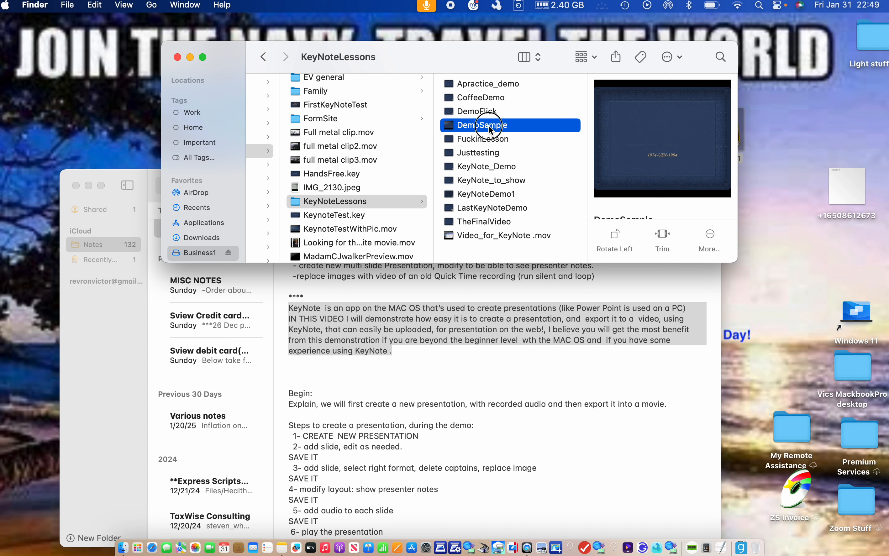
mouse_move(493, 126)
mouse_down()
mouse_move(414, 92)
mouse_move(441, 71)
mouse_move(494, 133)
mouse_up()
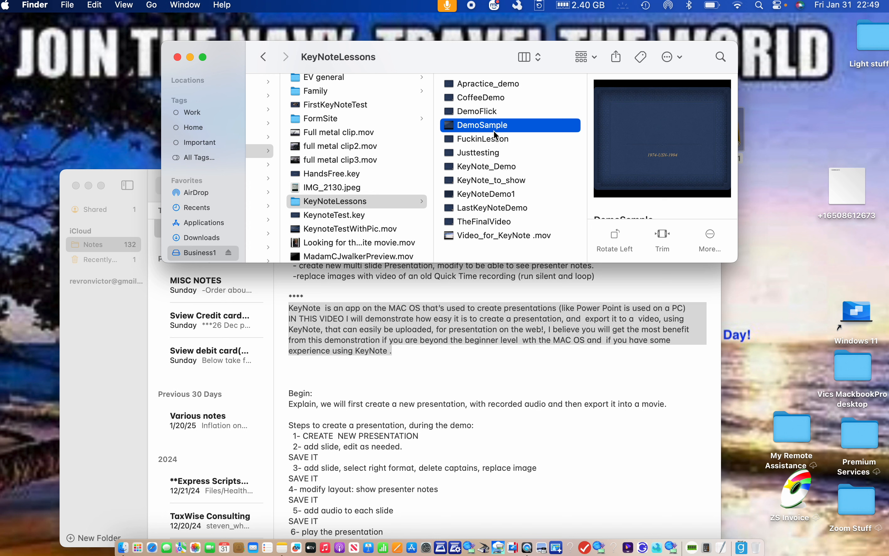